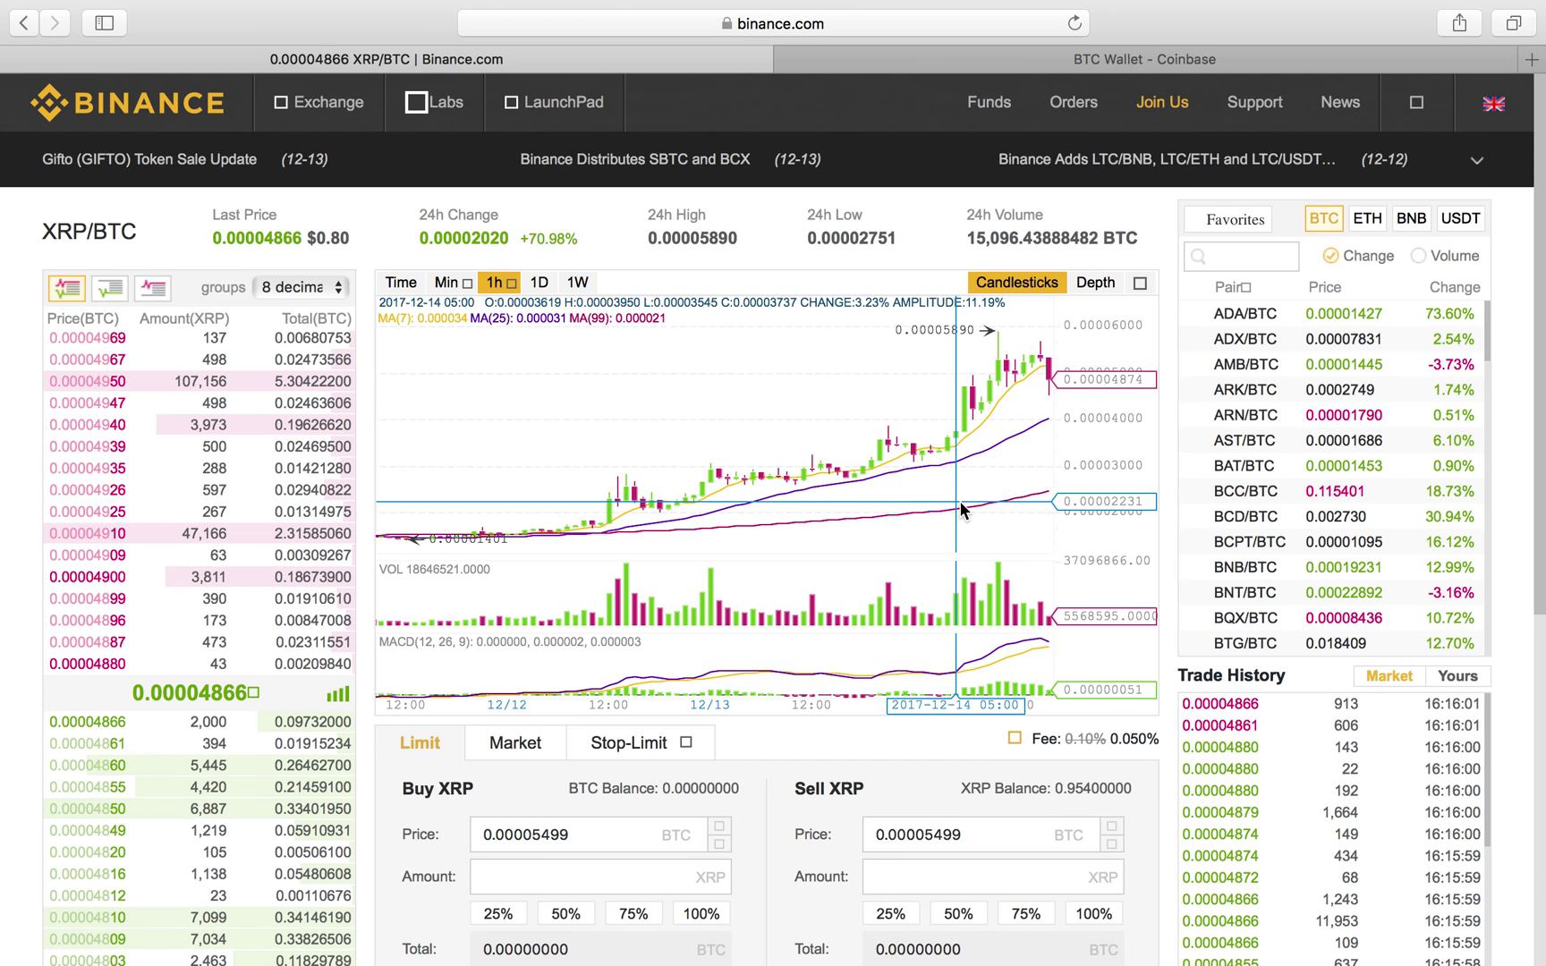
Step: Open Funds > Deposits & Withdrawals, reveal and select the BTC deposit address, then view Coinbase
scroll(959, 500, "down", 5)
scroll(959, 501, "up", 5)
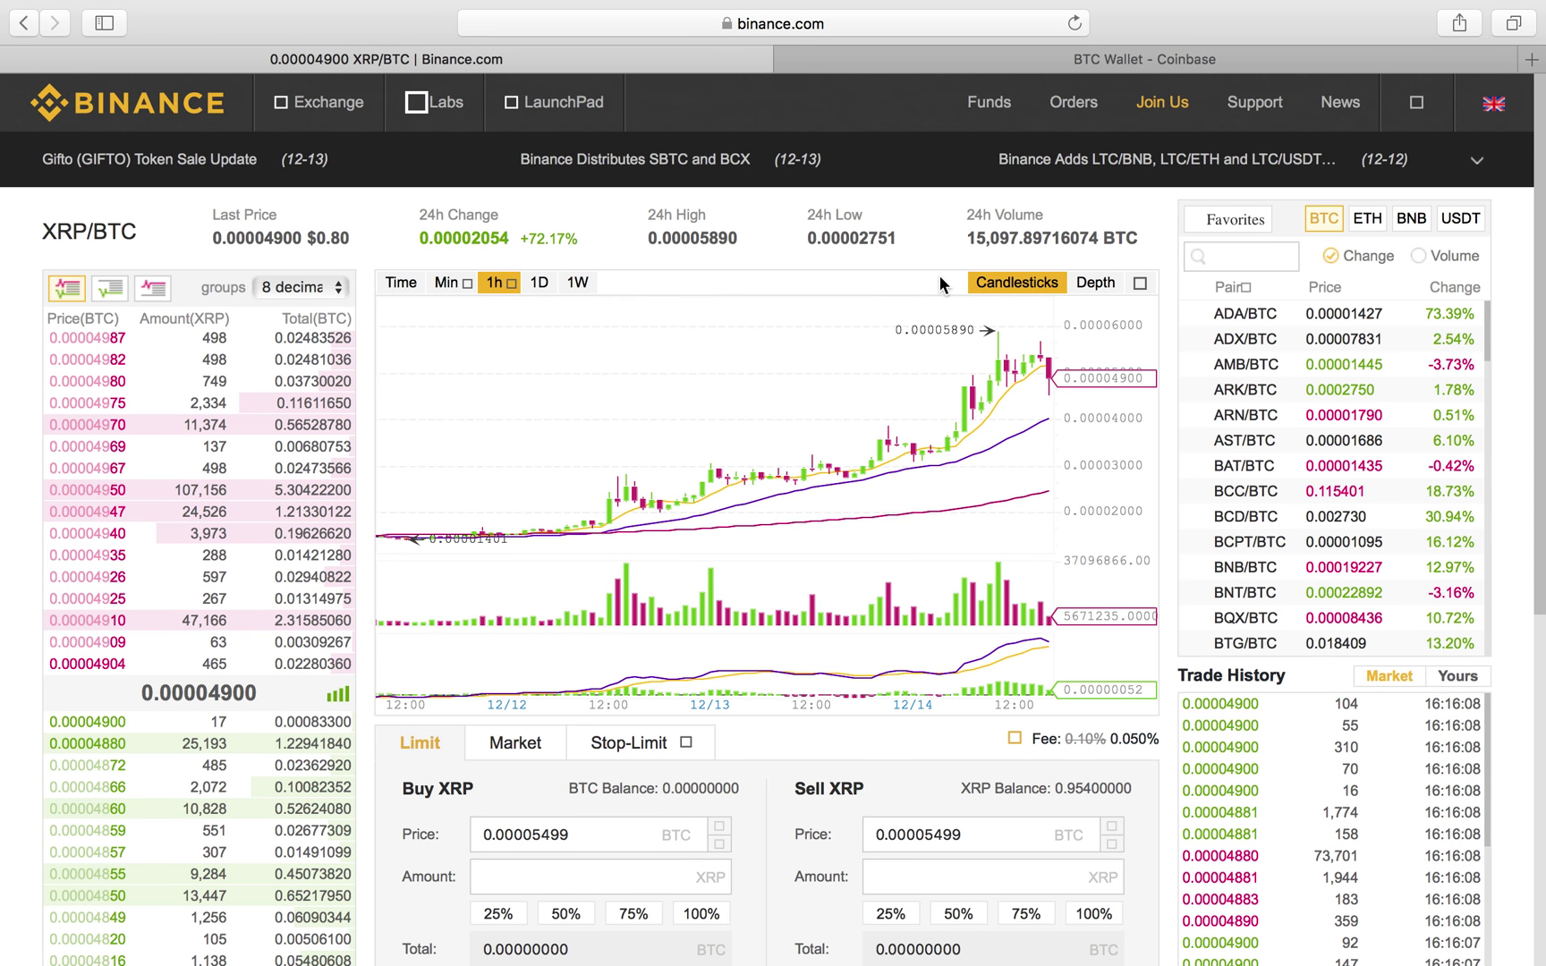
mouse_move(992, 116)
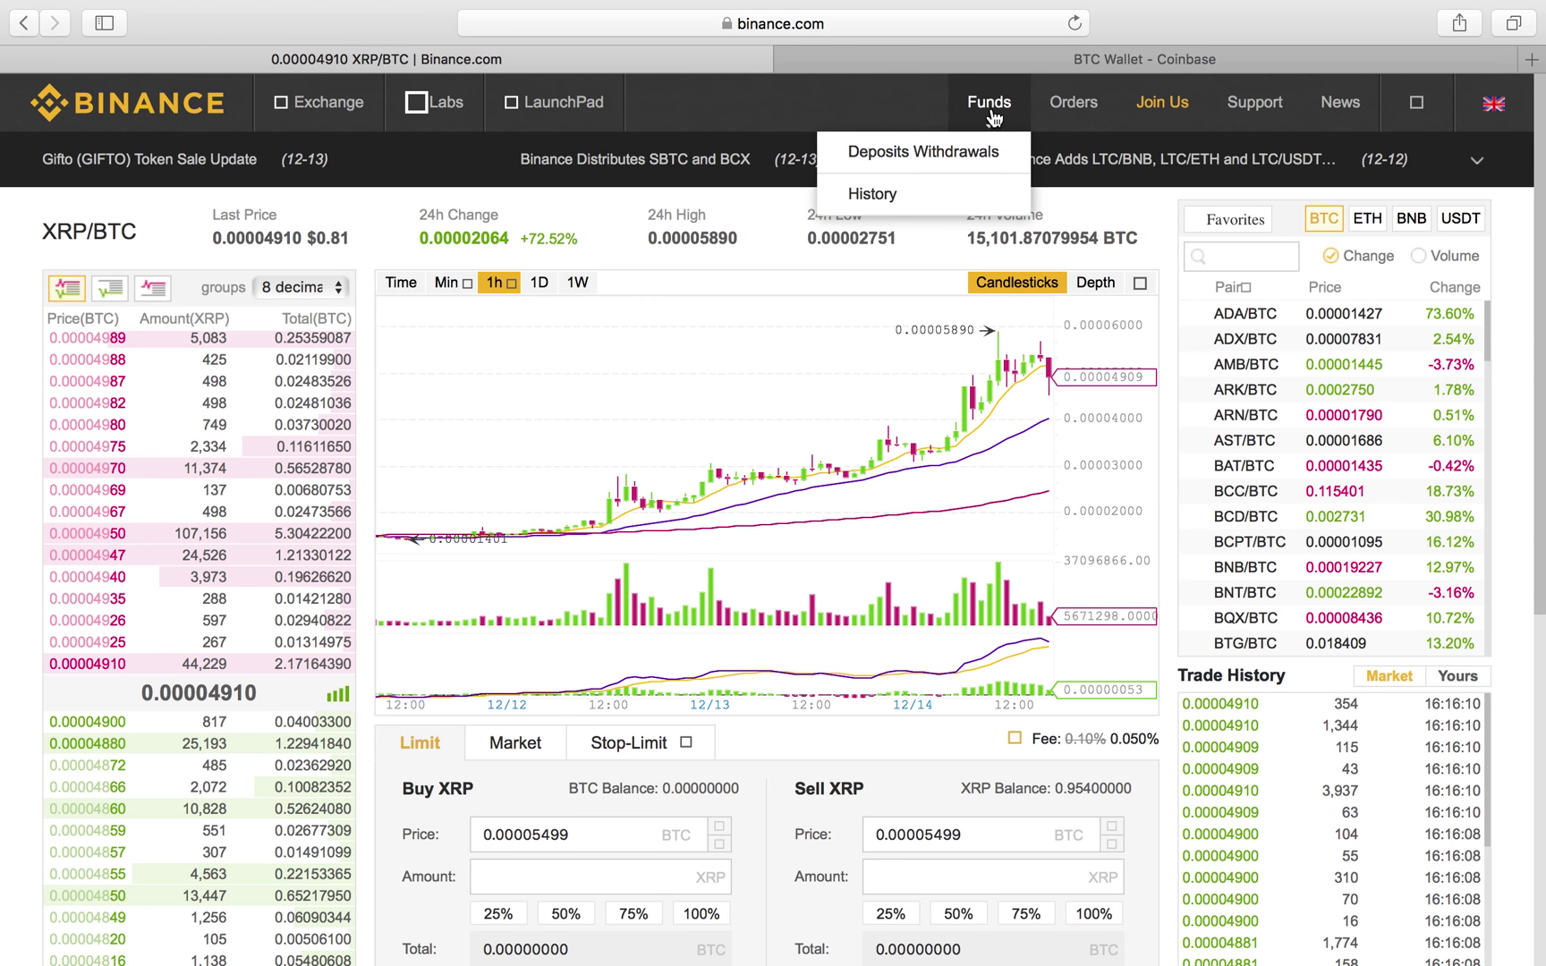
left_click(972, 150)
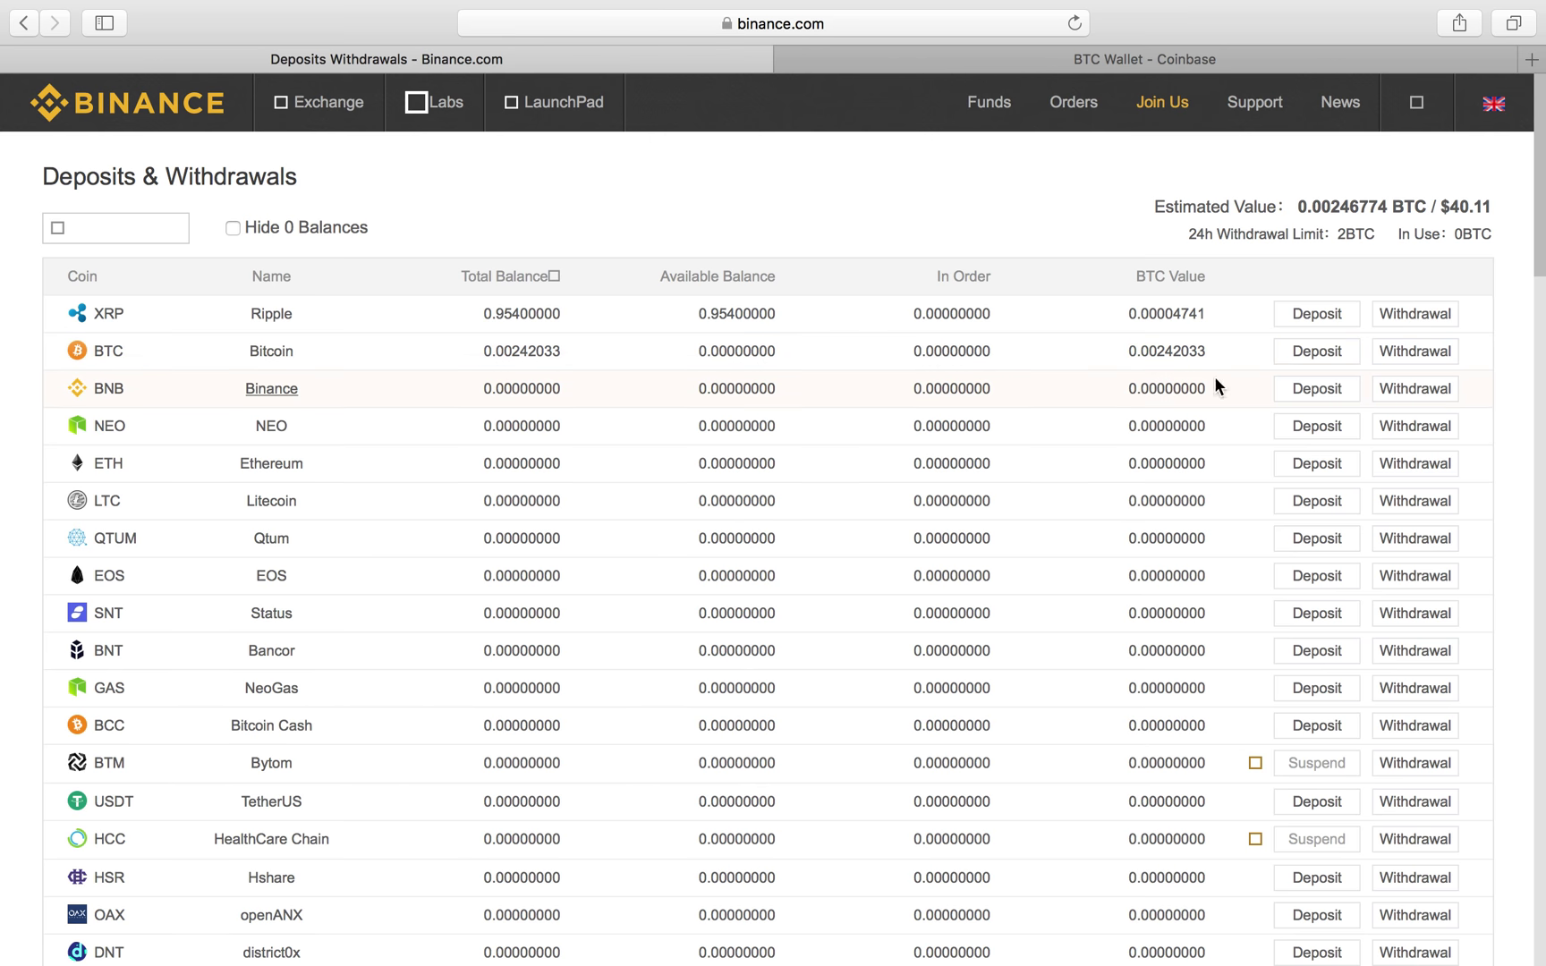
left_click(1297, 358)
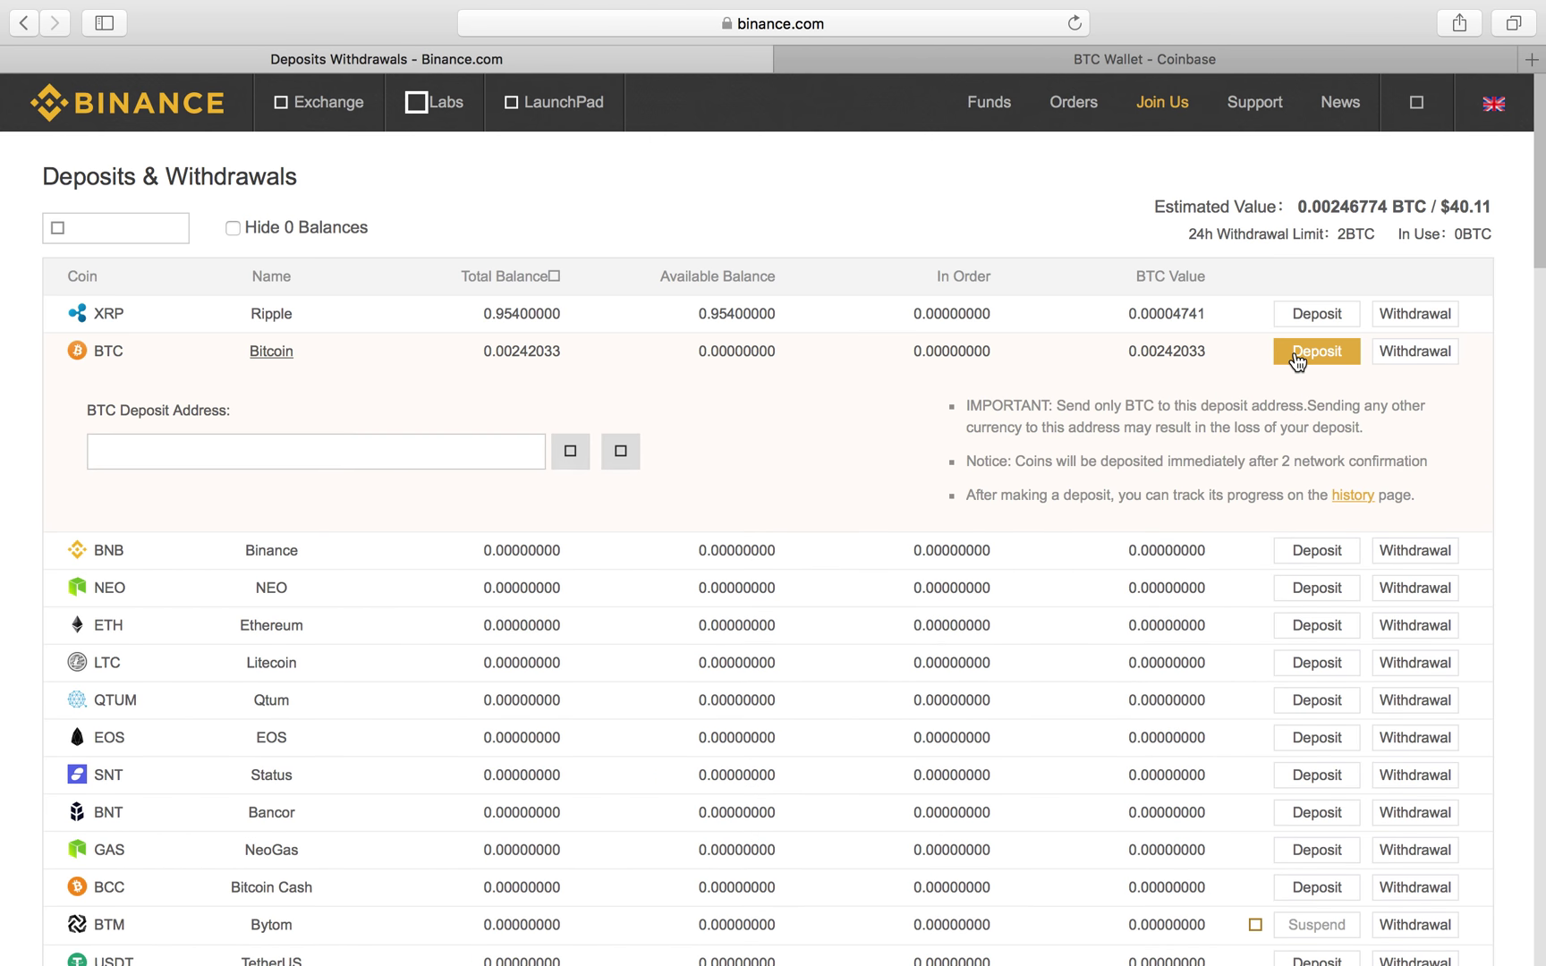
left_click(434, 453)
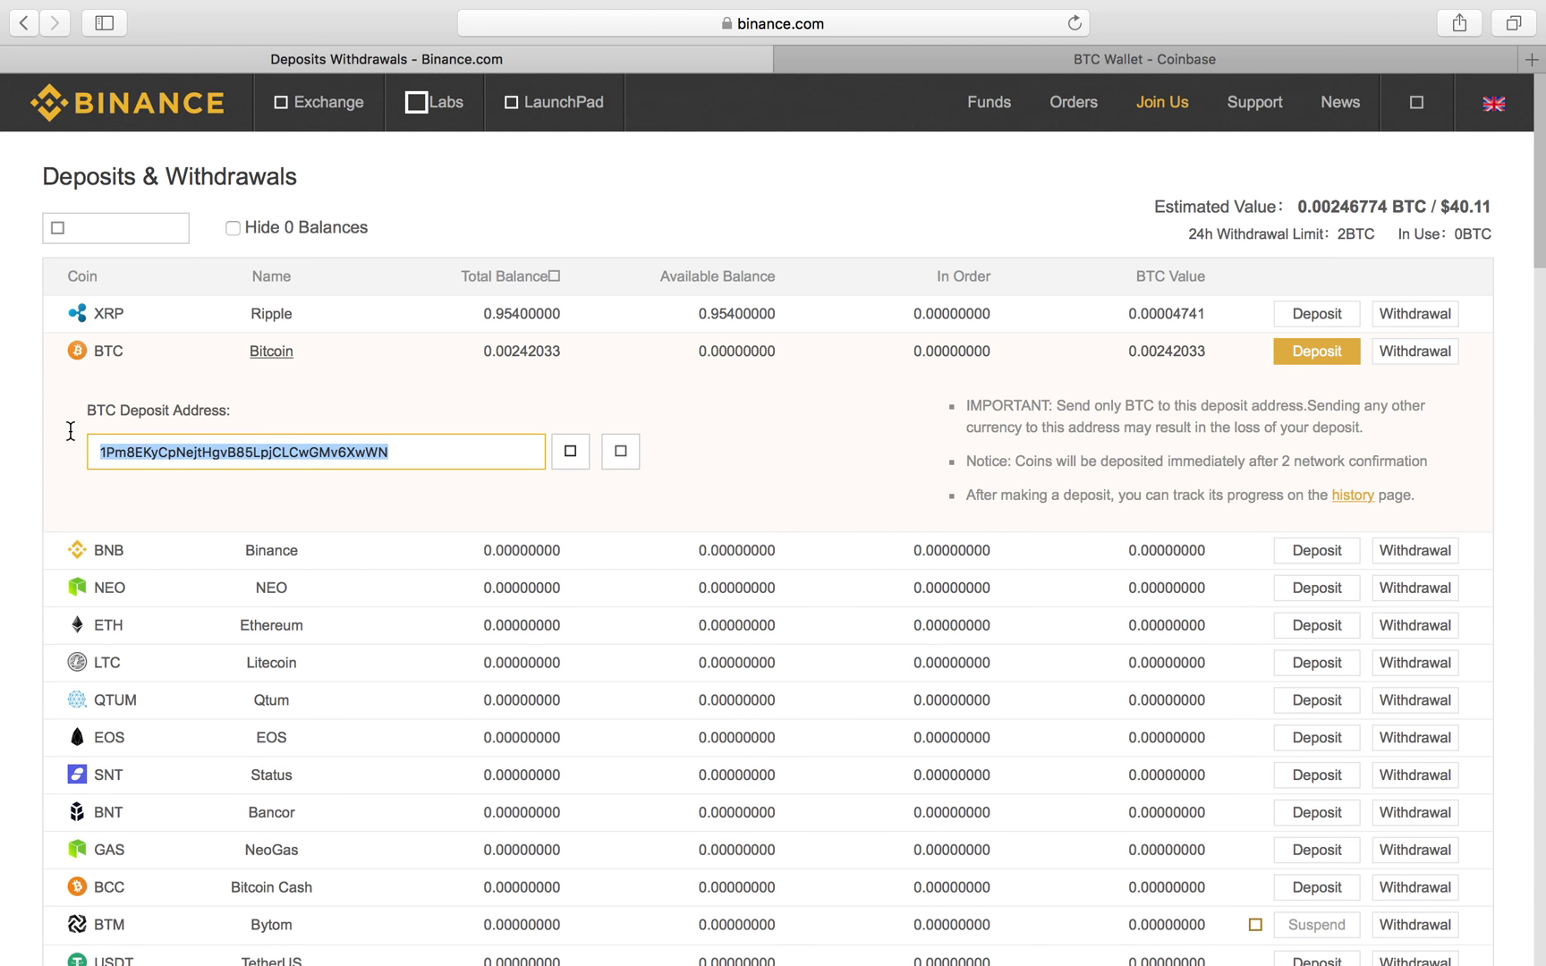
left_click(1098, 60)
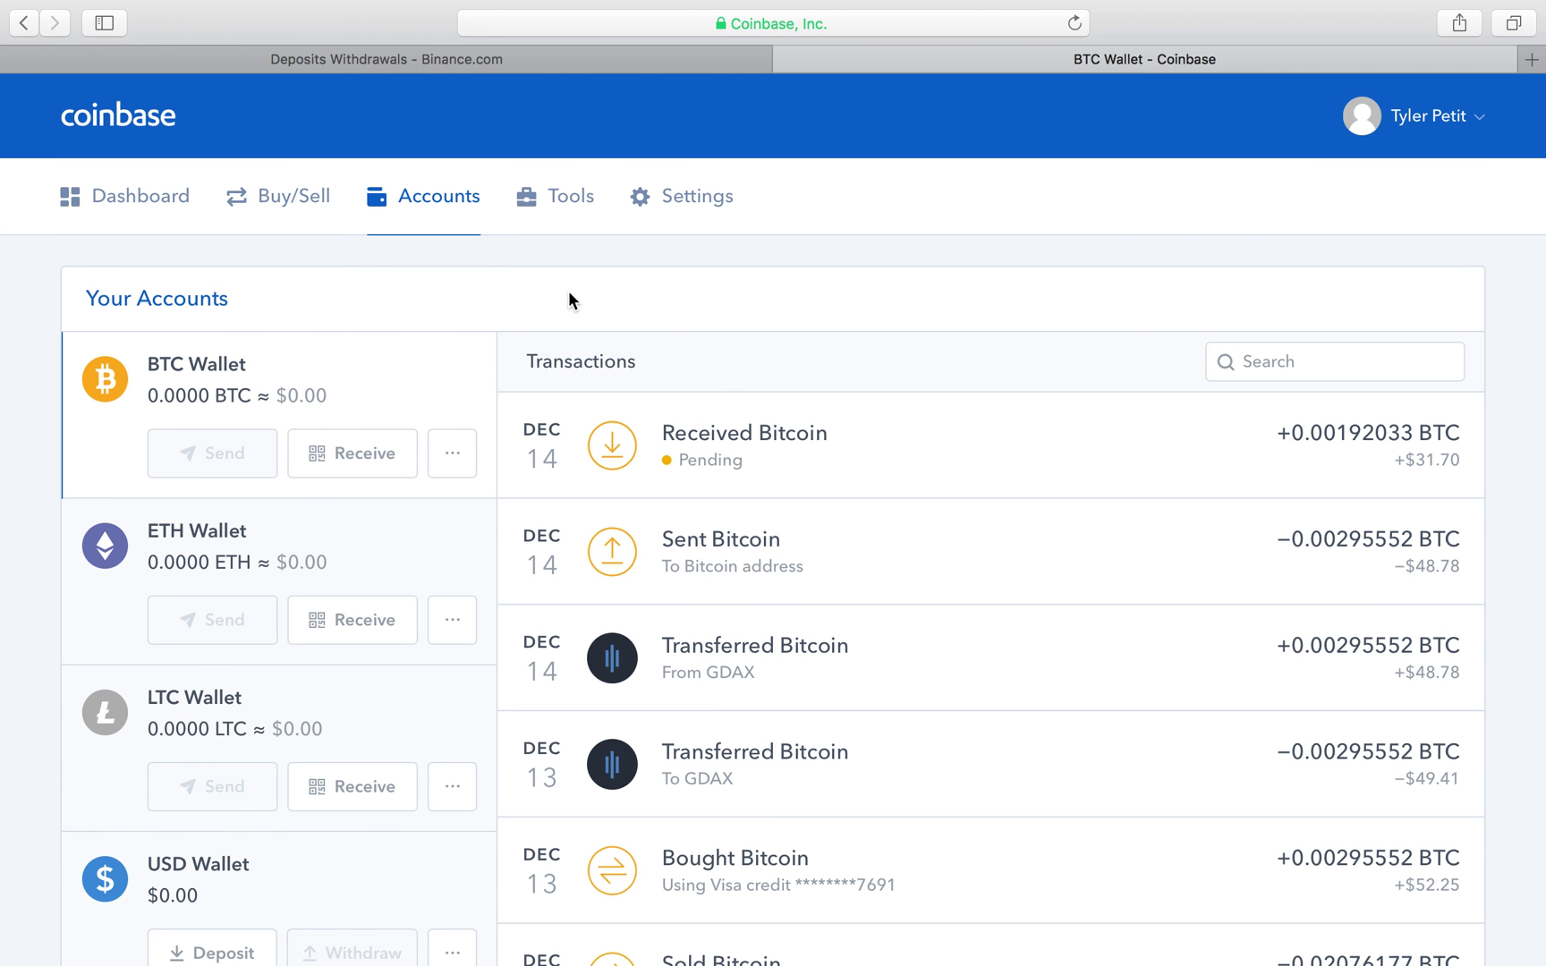
Step: Back in Binance, clear the address selection and open Exchange > Basic for XRP/BTC
left_click(499, 61)
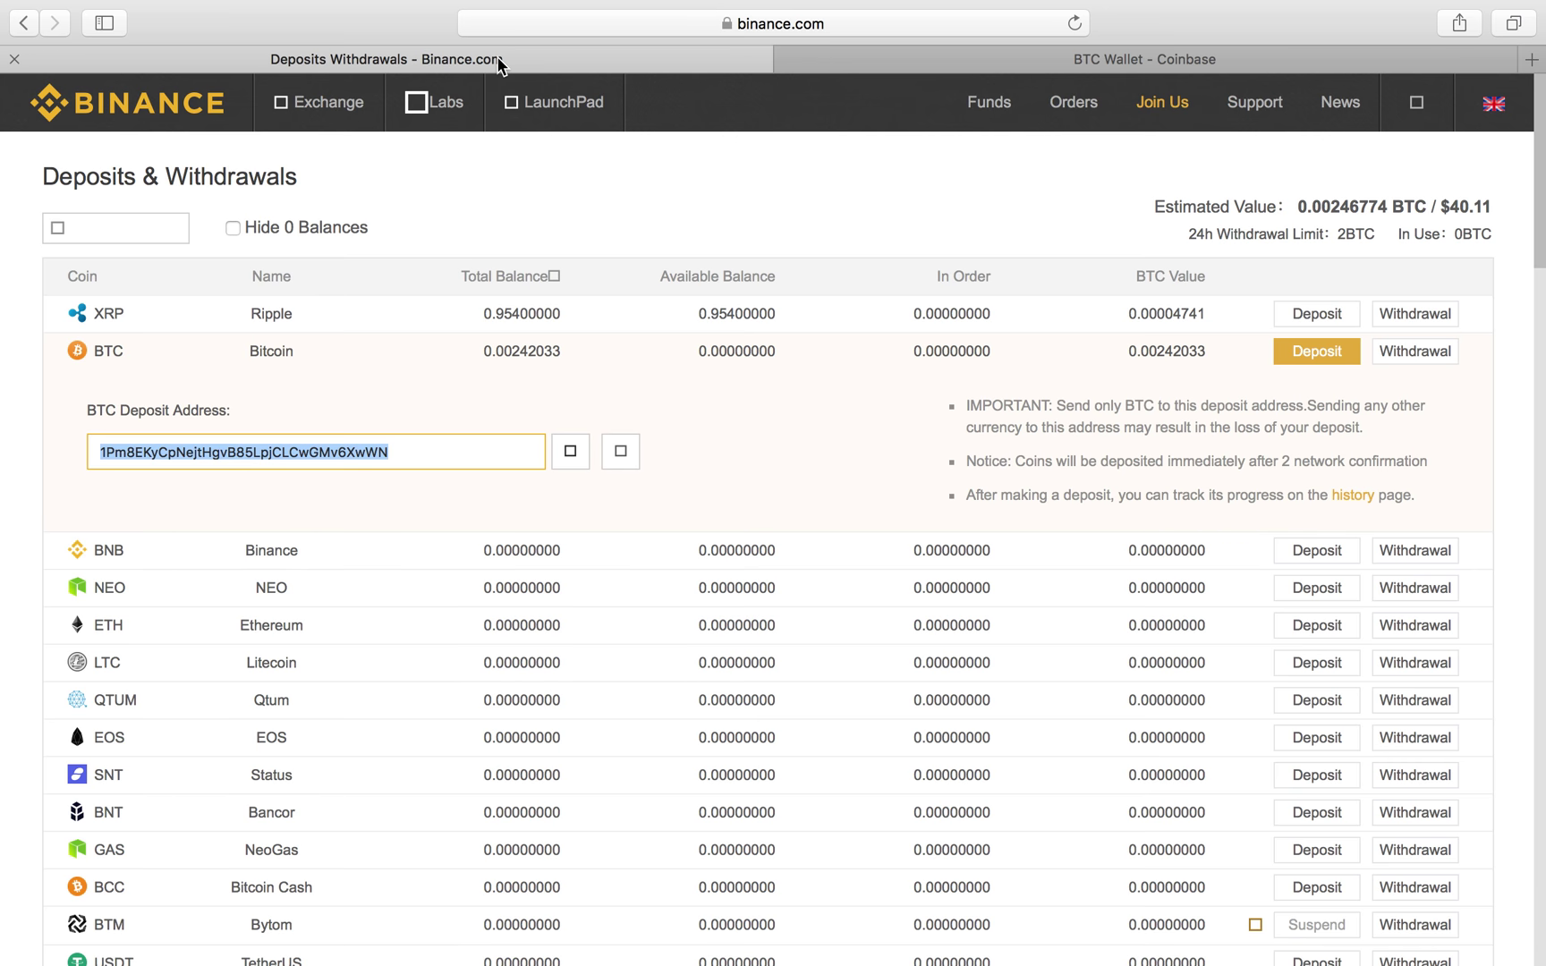
left_click(682, 216)
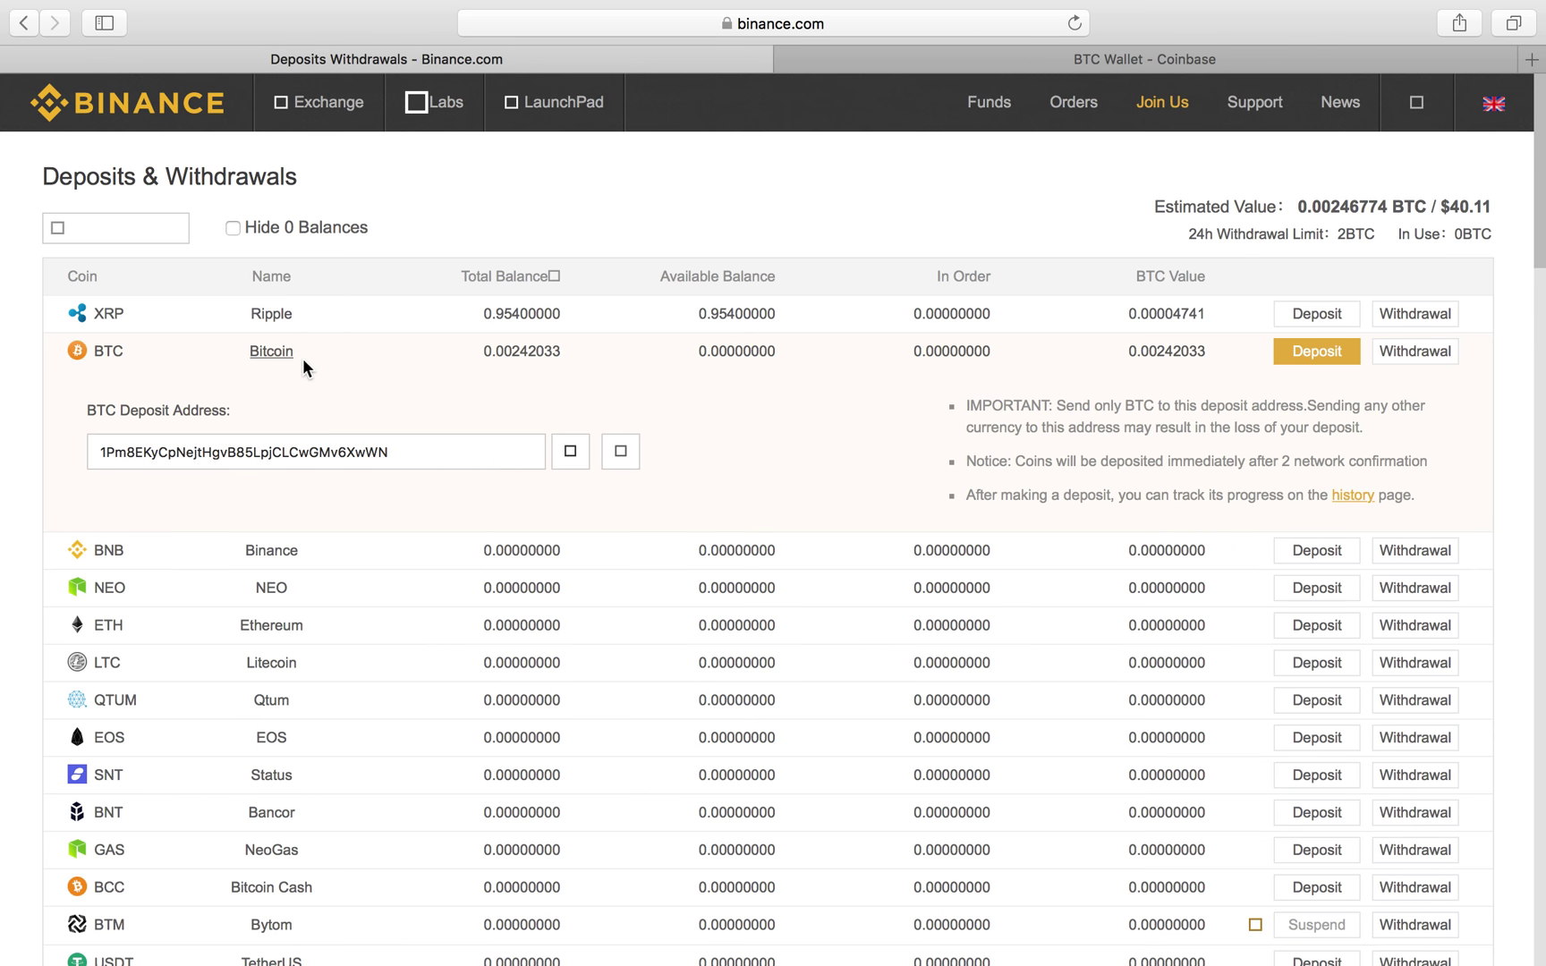
mouse_move(279, 109)
left_click(296, 149)
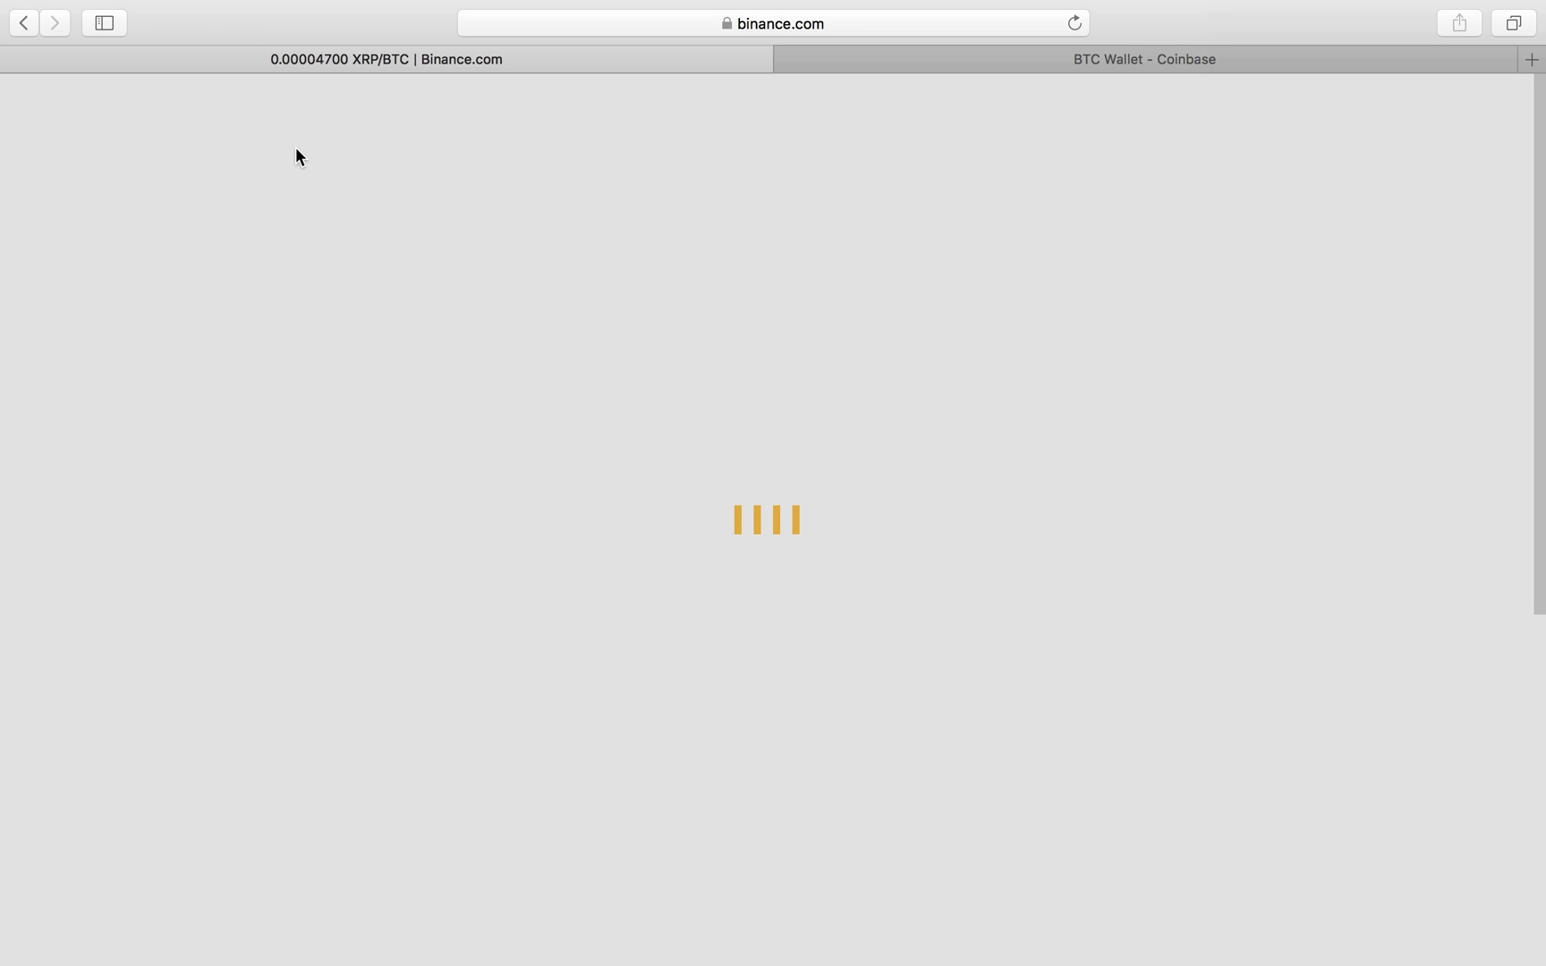
scroll(685, 618, "down", 3)
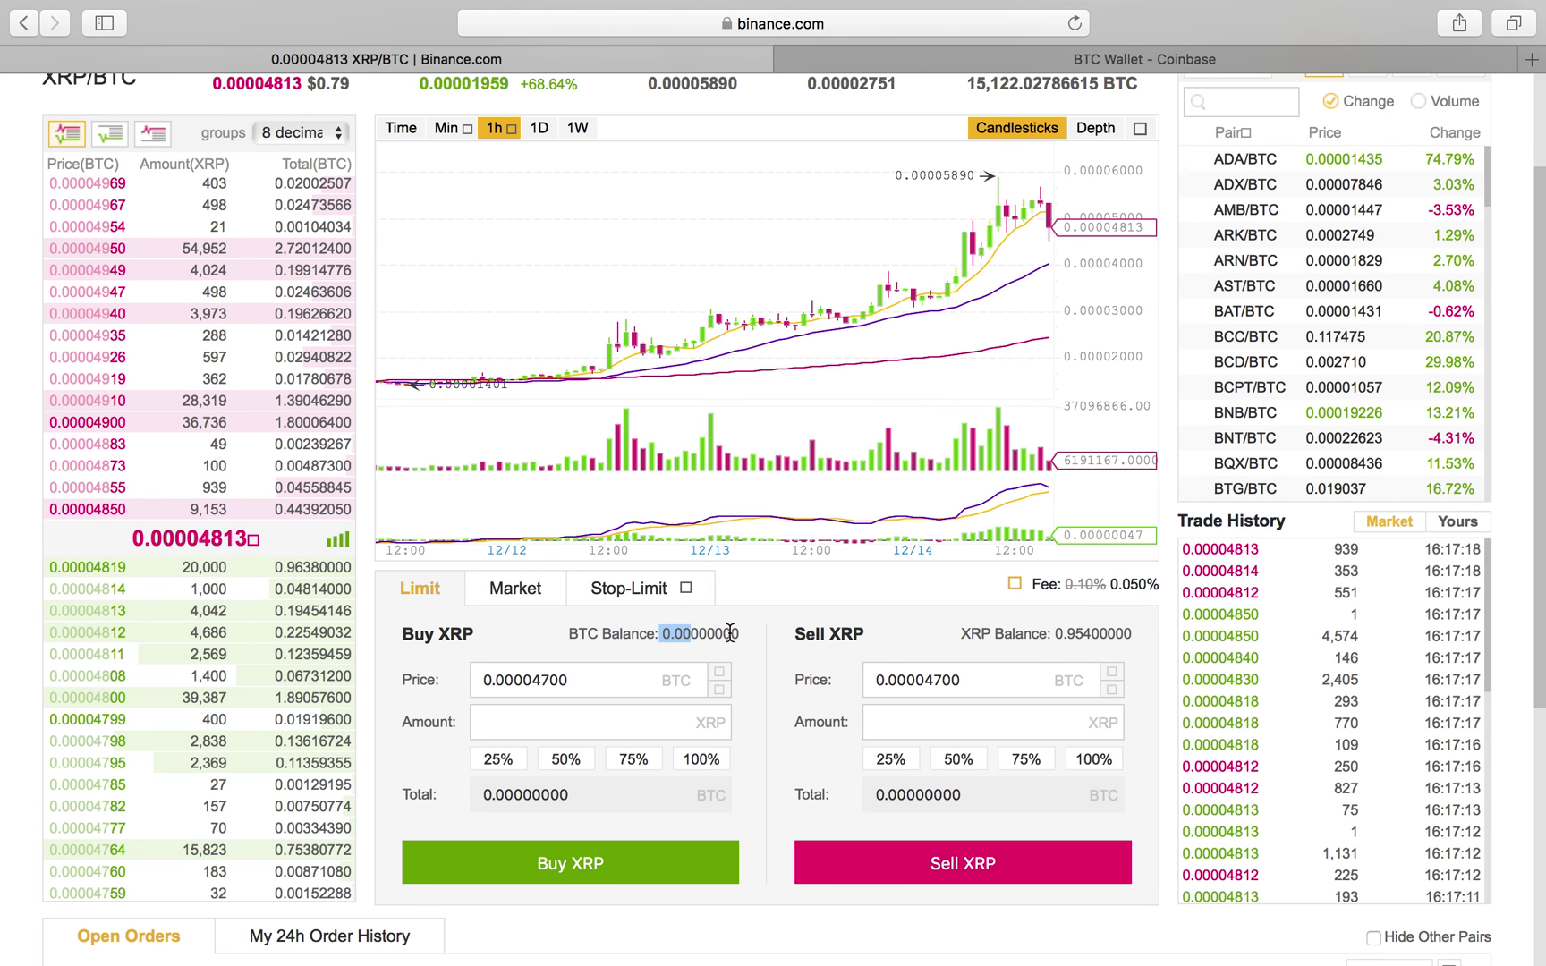
Step: Enter 500 XRP in the Buy XRP limit order at 0.00004700 BTC
left_click_drag(662, 633, 569, 633)
left_click(586, 715)
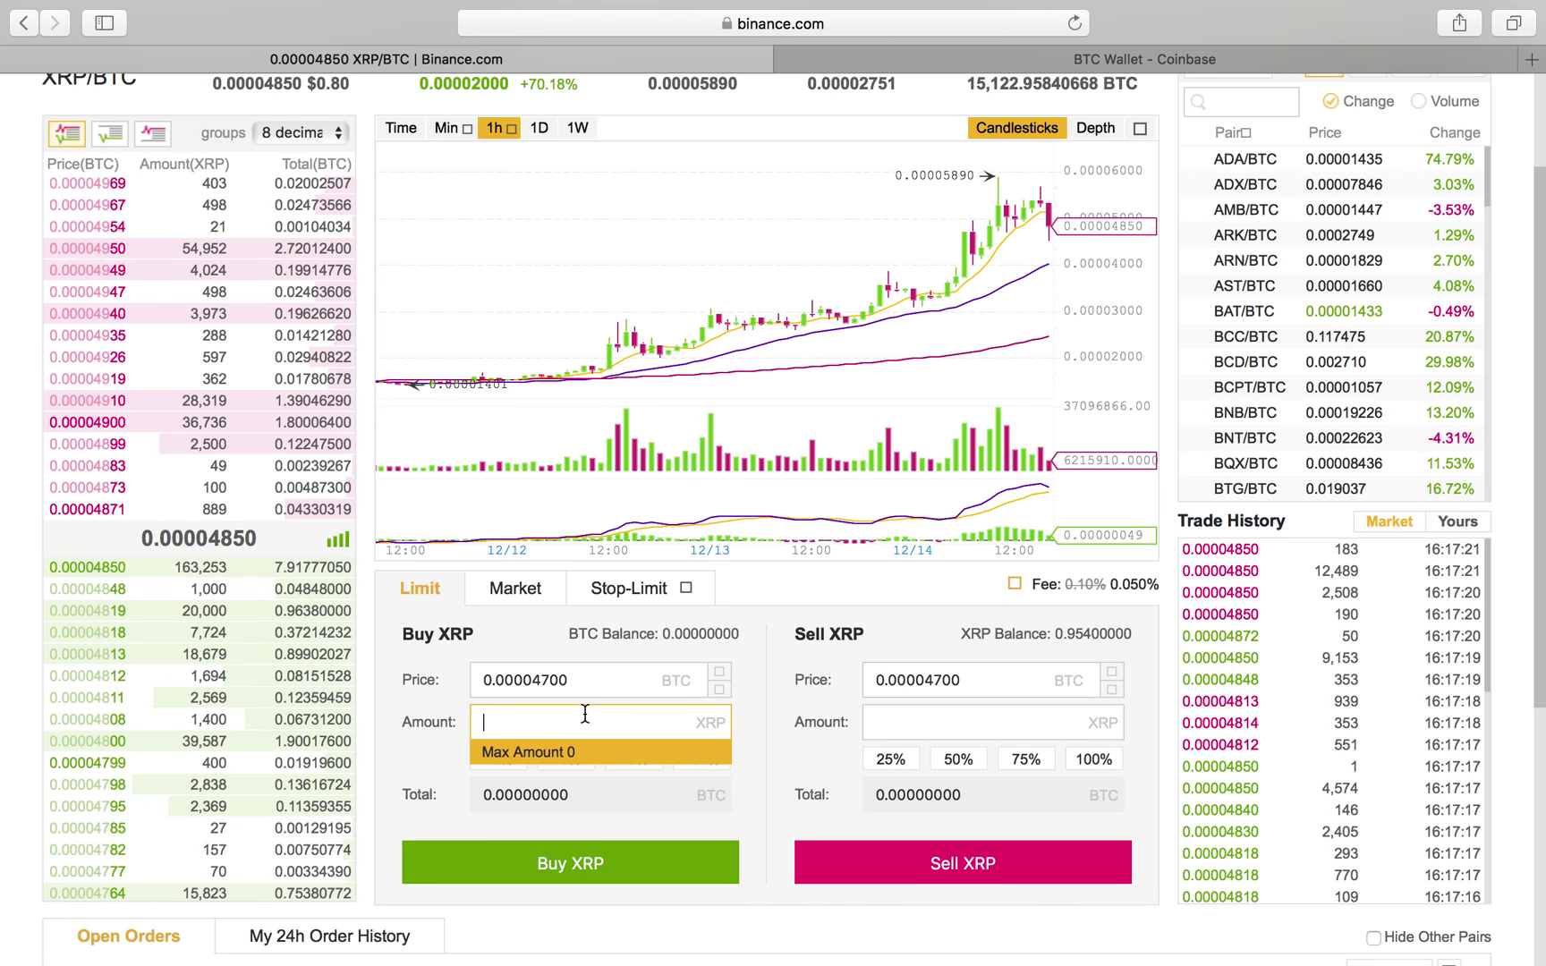
type("500")
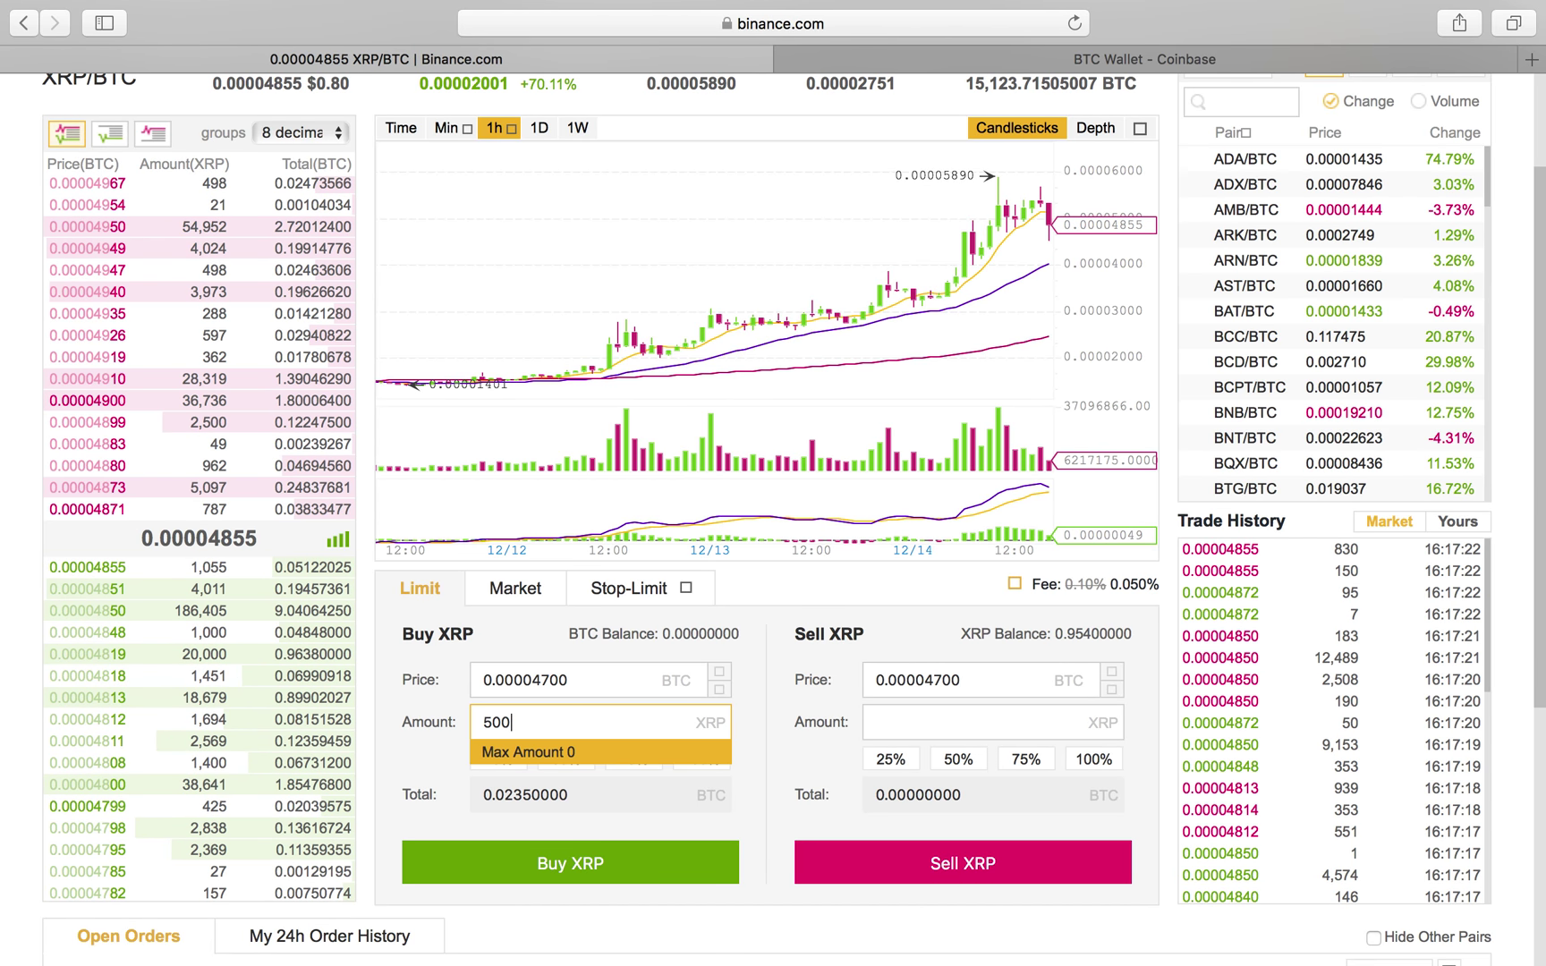
scroll(773, 483, "up", 1)
scroll(773, 483, "down", 1)
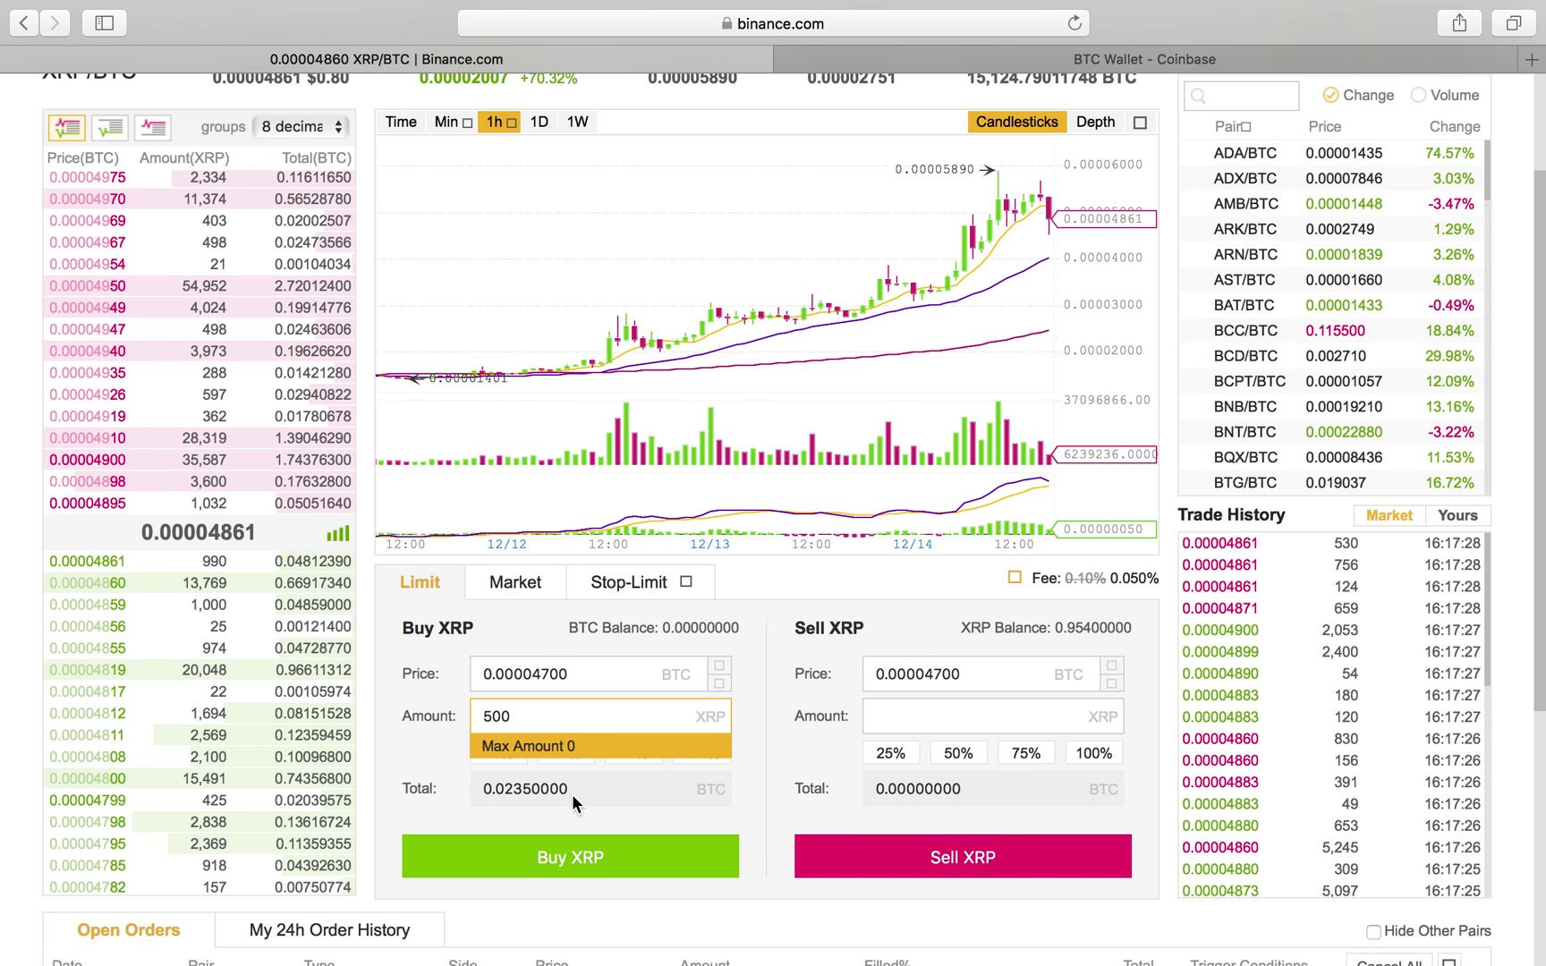
left_click(555, 740)
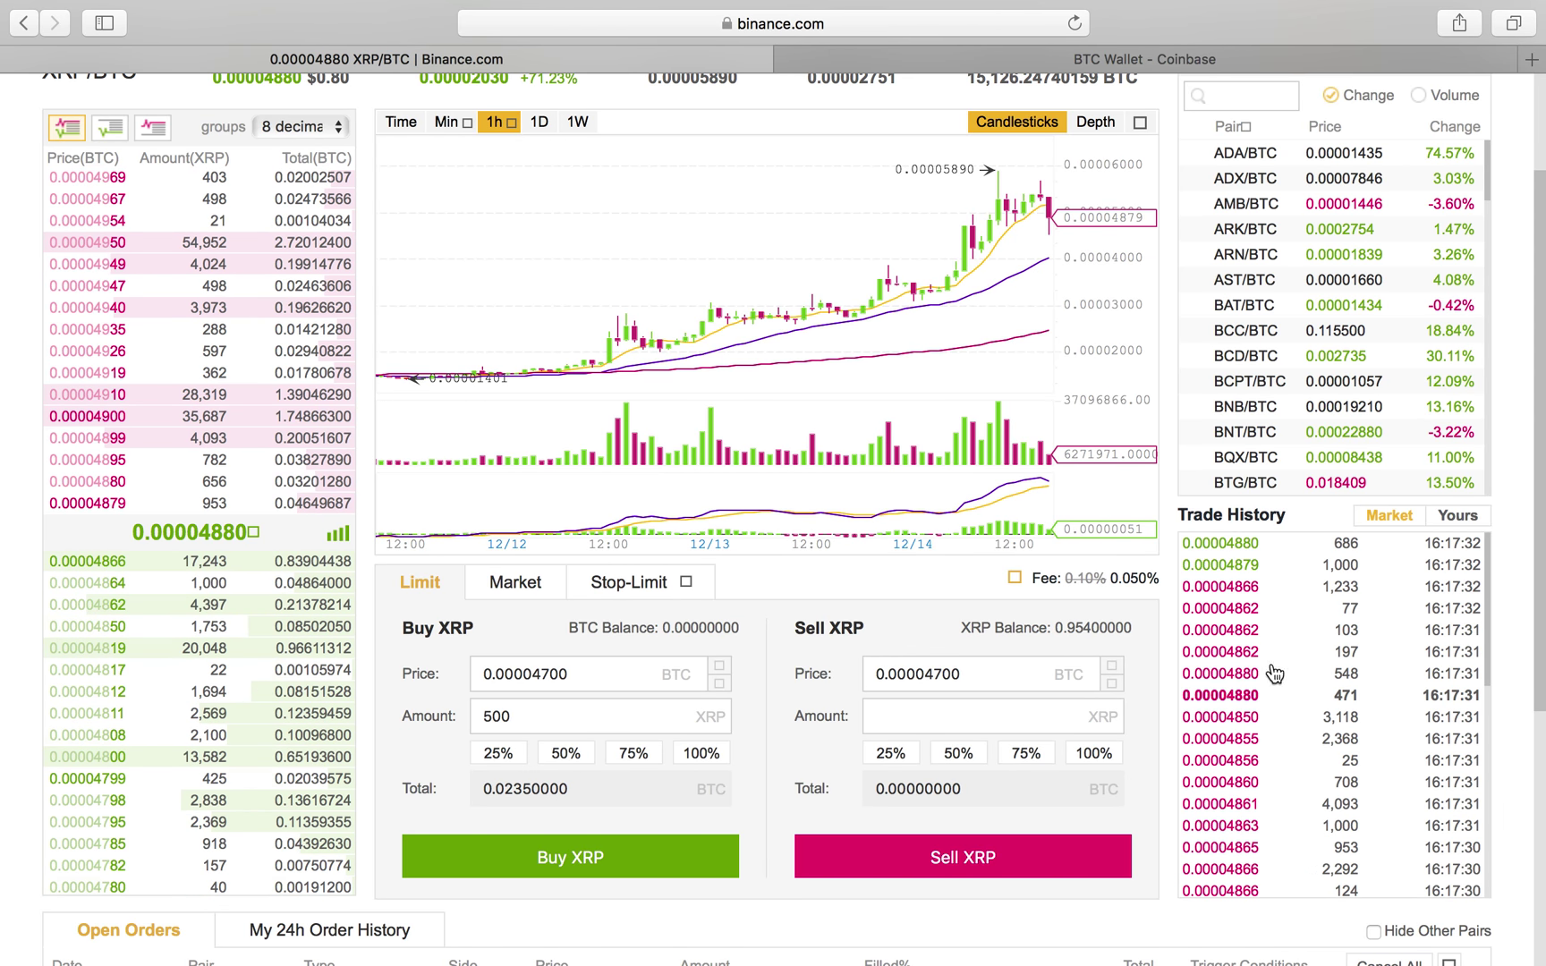
Step: Check your own trades in Trade History, then return to the Market trade list
left_click(1455, 515)
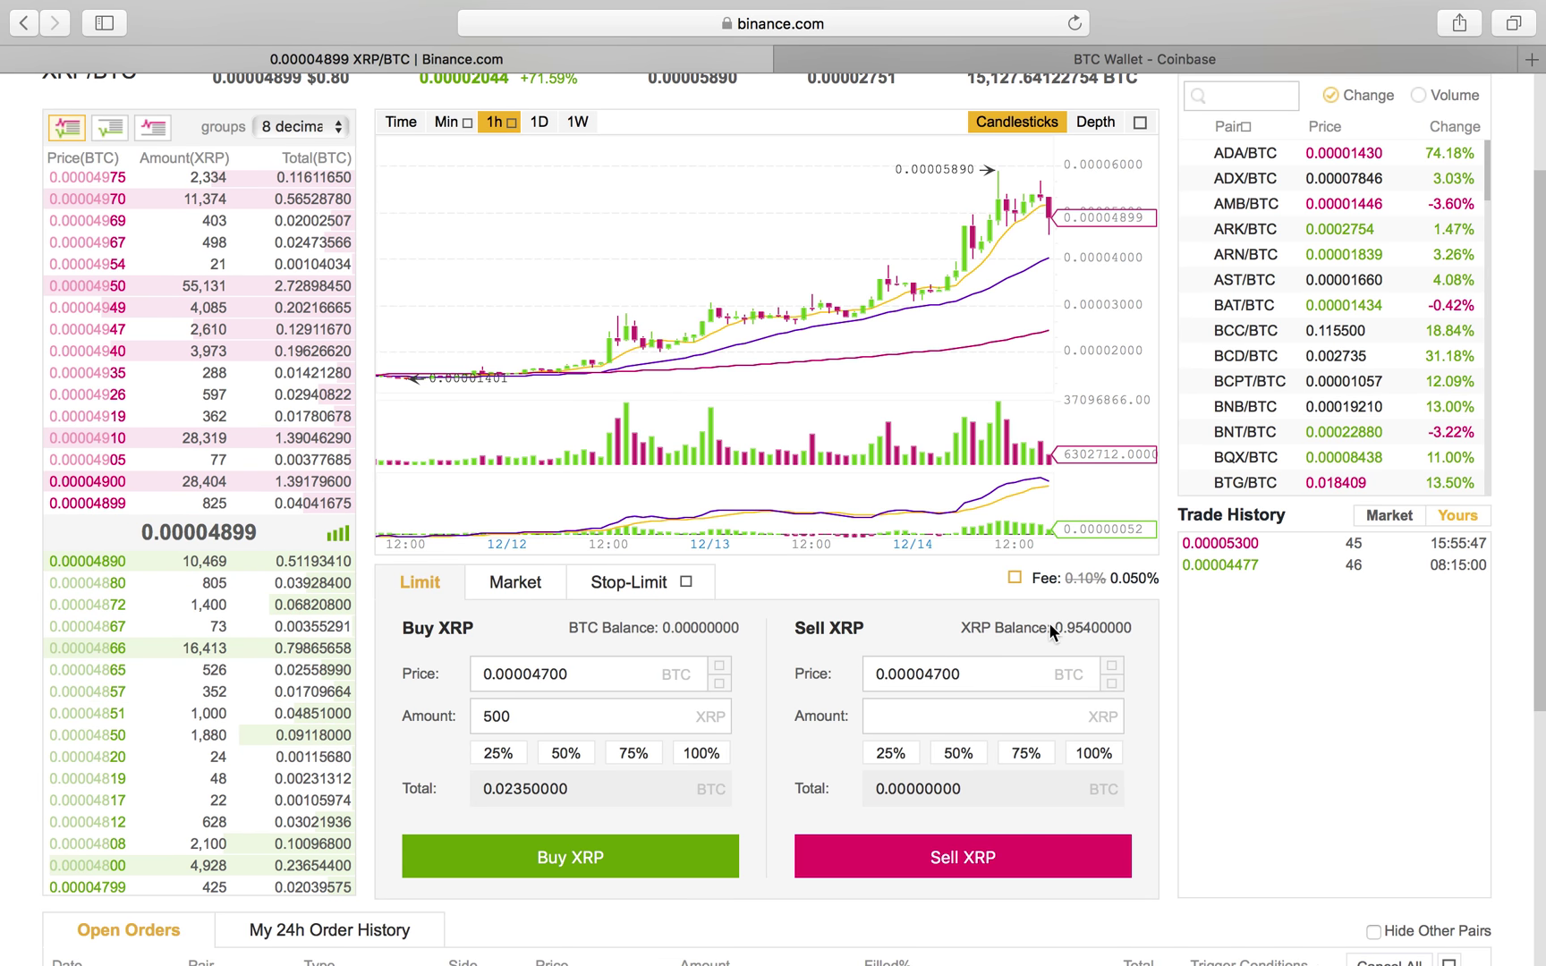
left_click_drag(1049, 627, 1414, 528)
left_click(1387, 517)
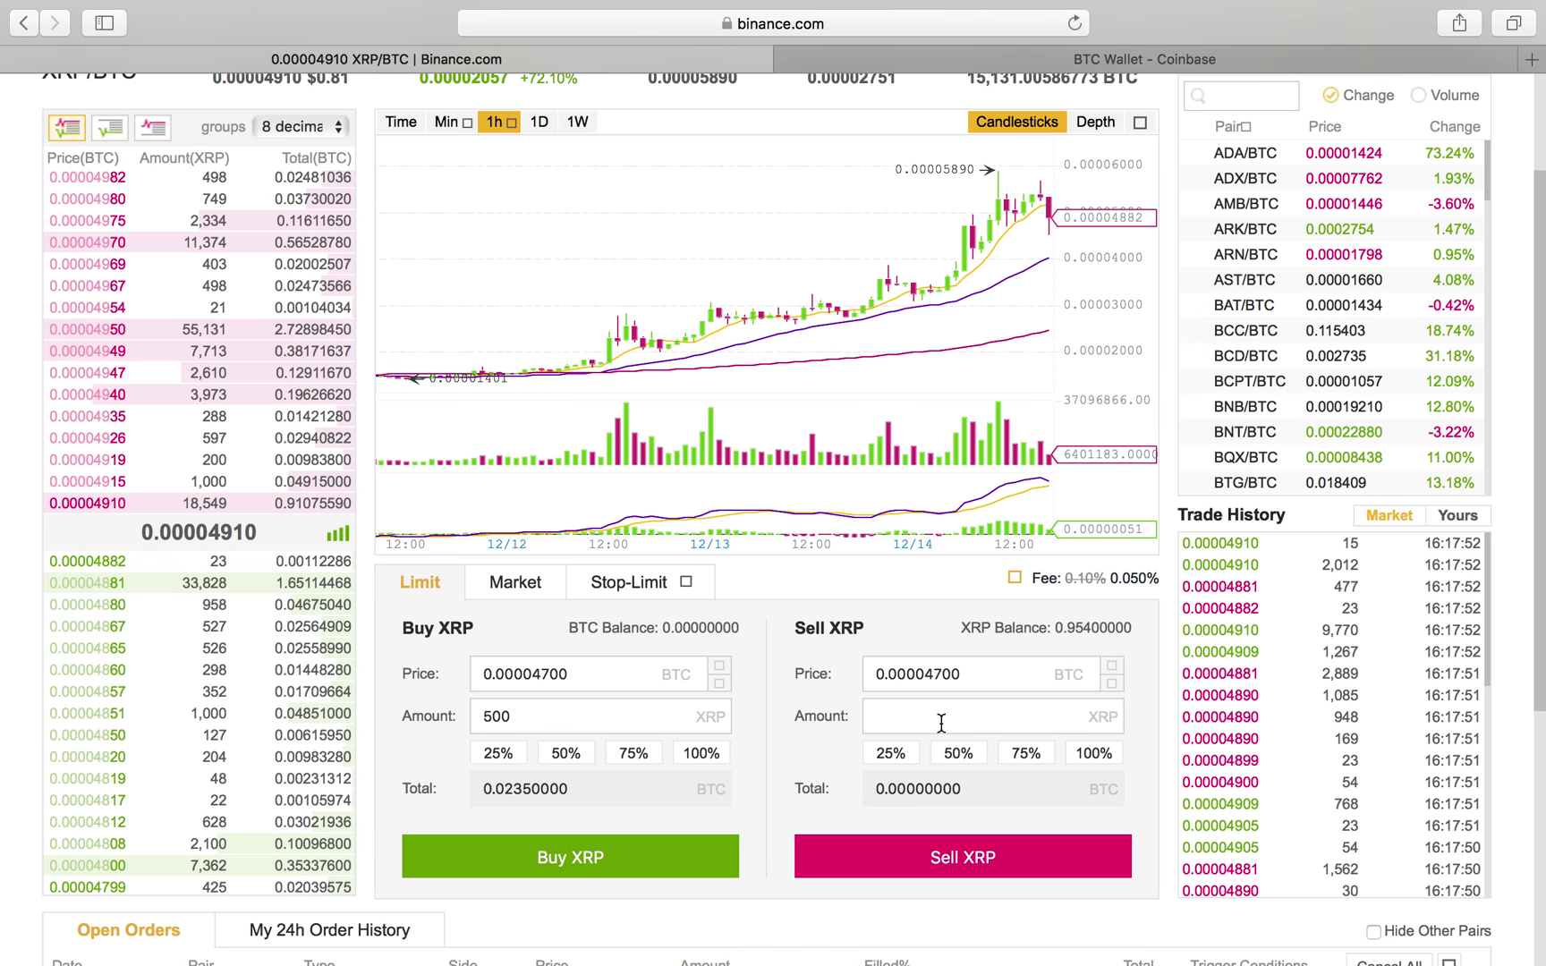
scroll(935, 786, "up", 4)
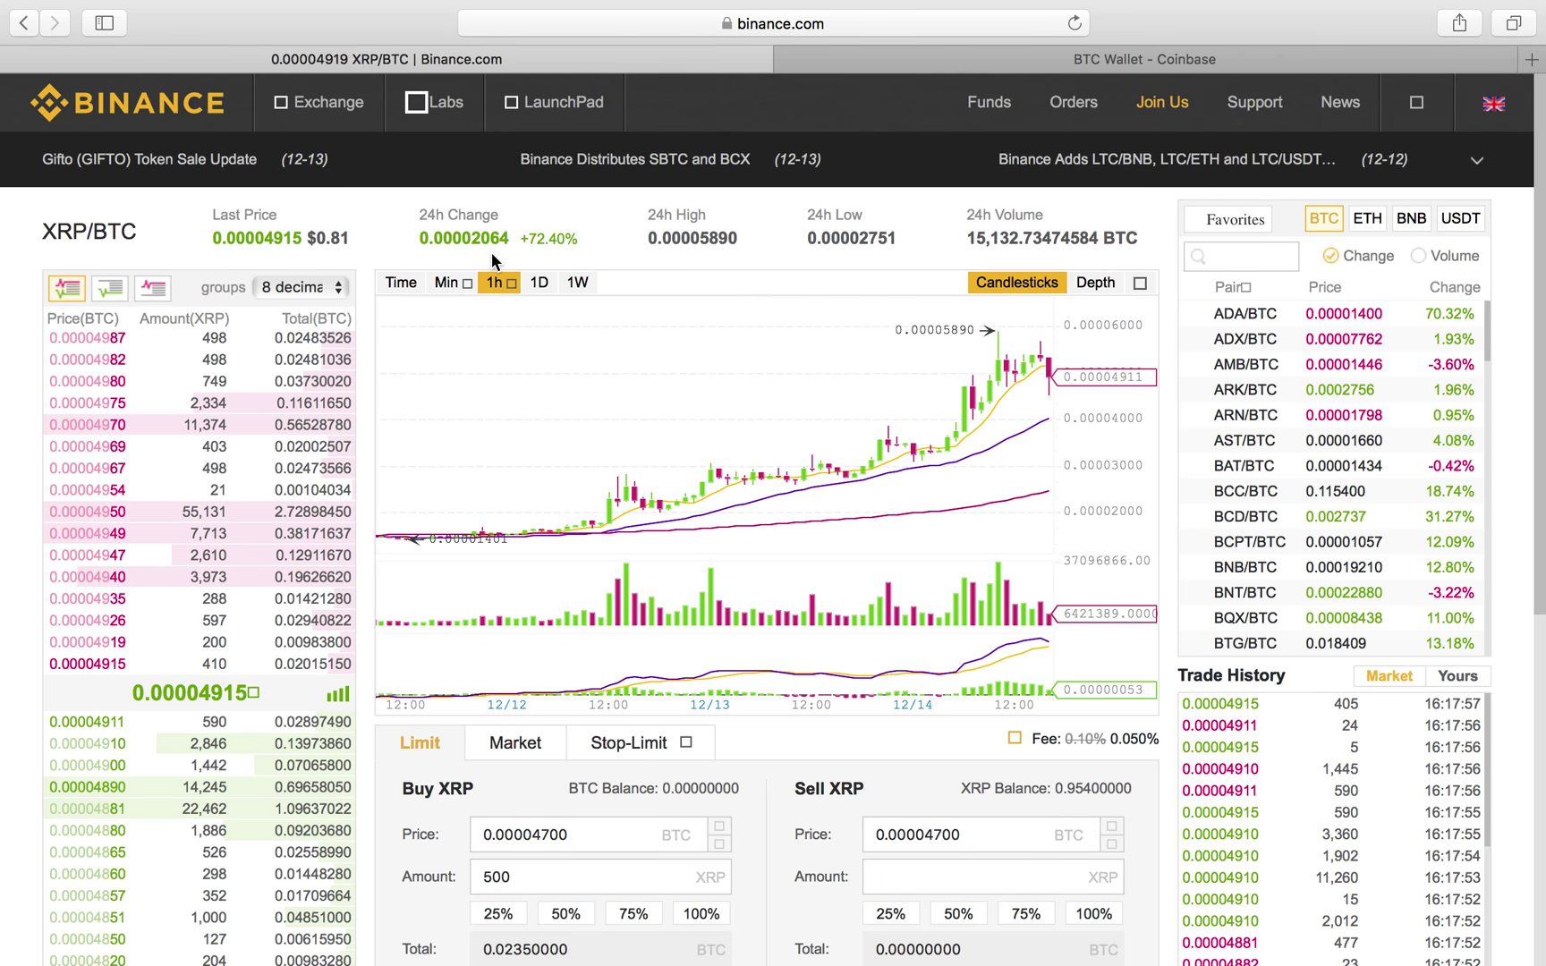
Step: Open the advanced XRP/BTC trading view, then go back to the basic exchange page
mouse_move(371, 121)
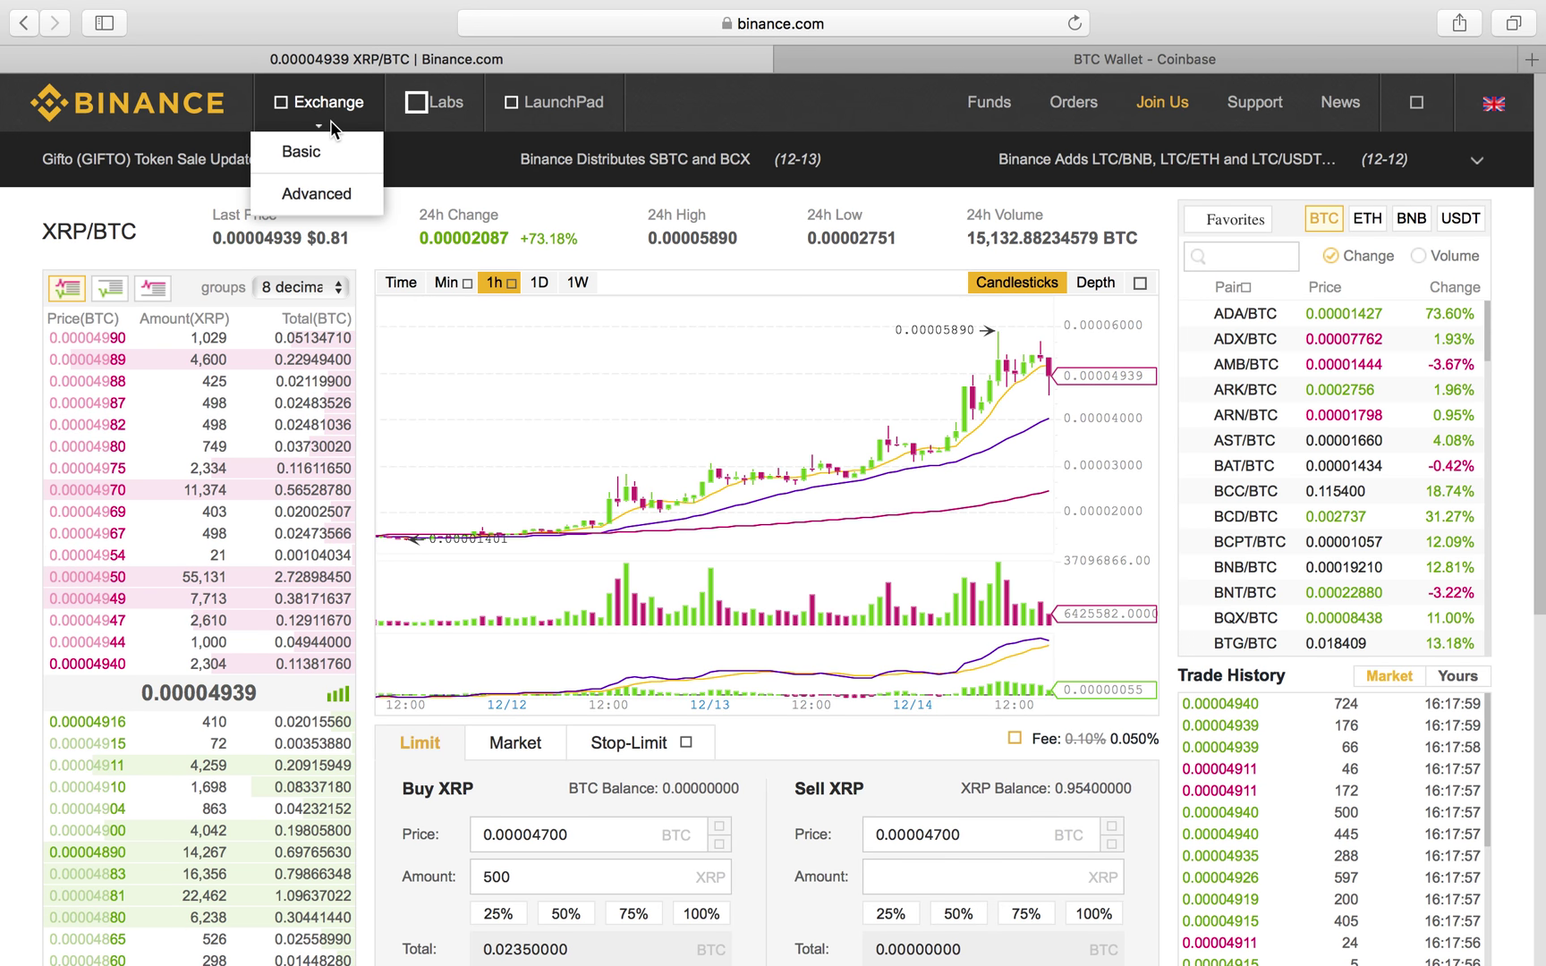
left_click(332, 198)
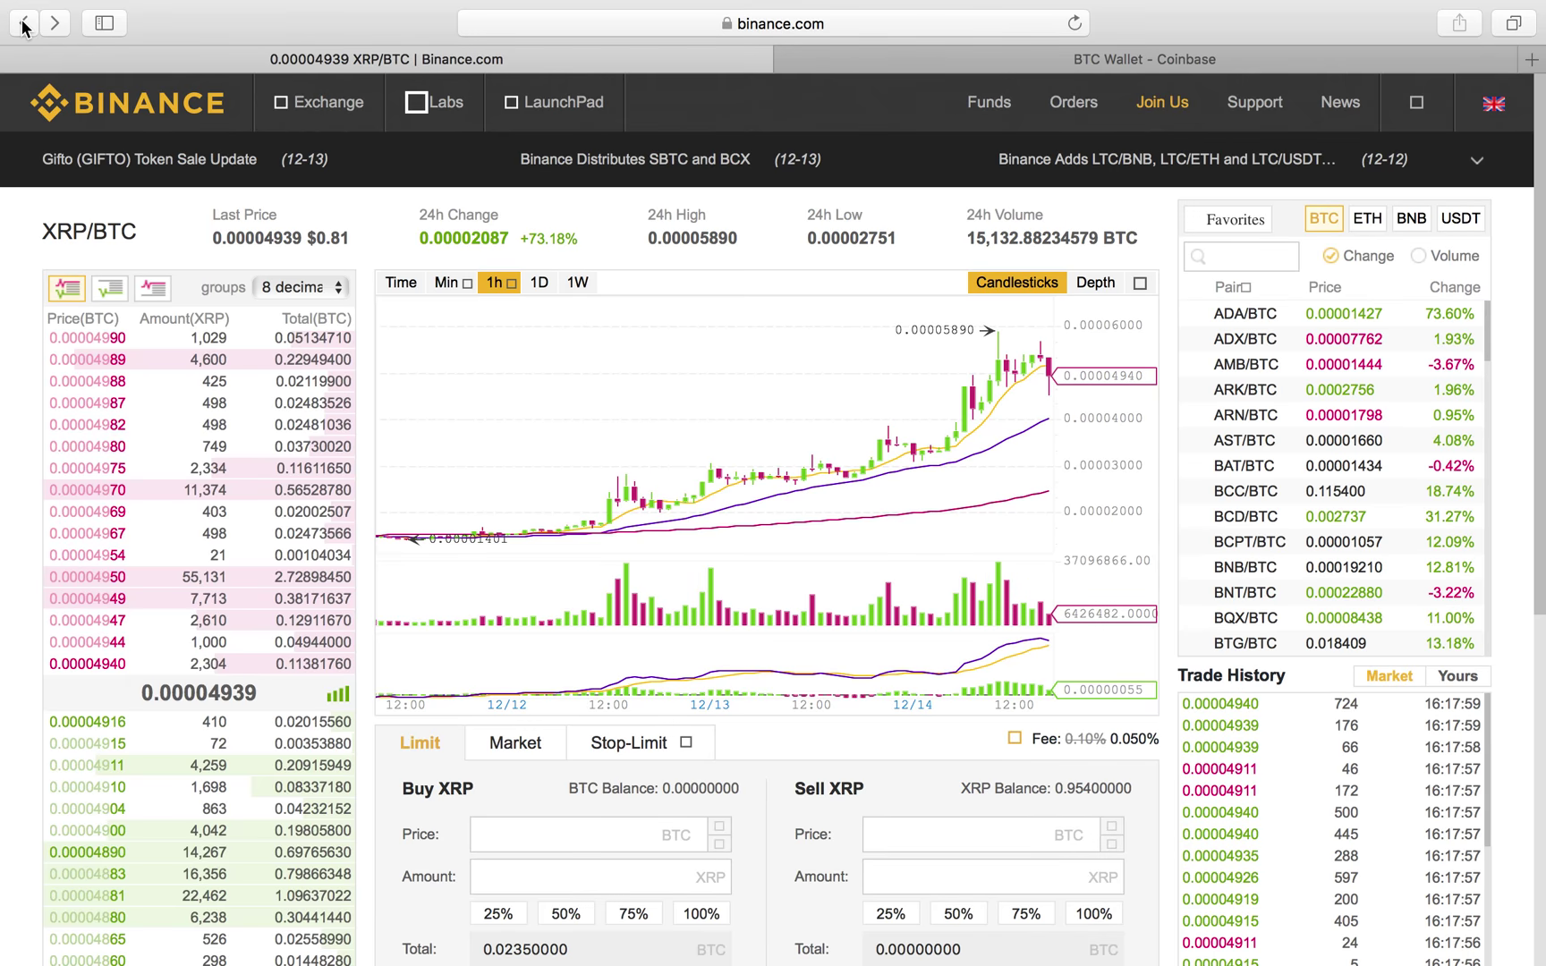
left_click(24, 24)
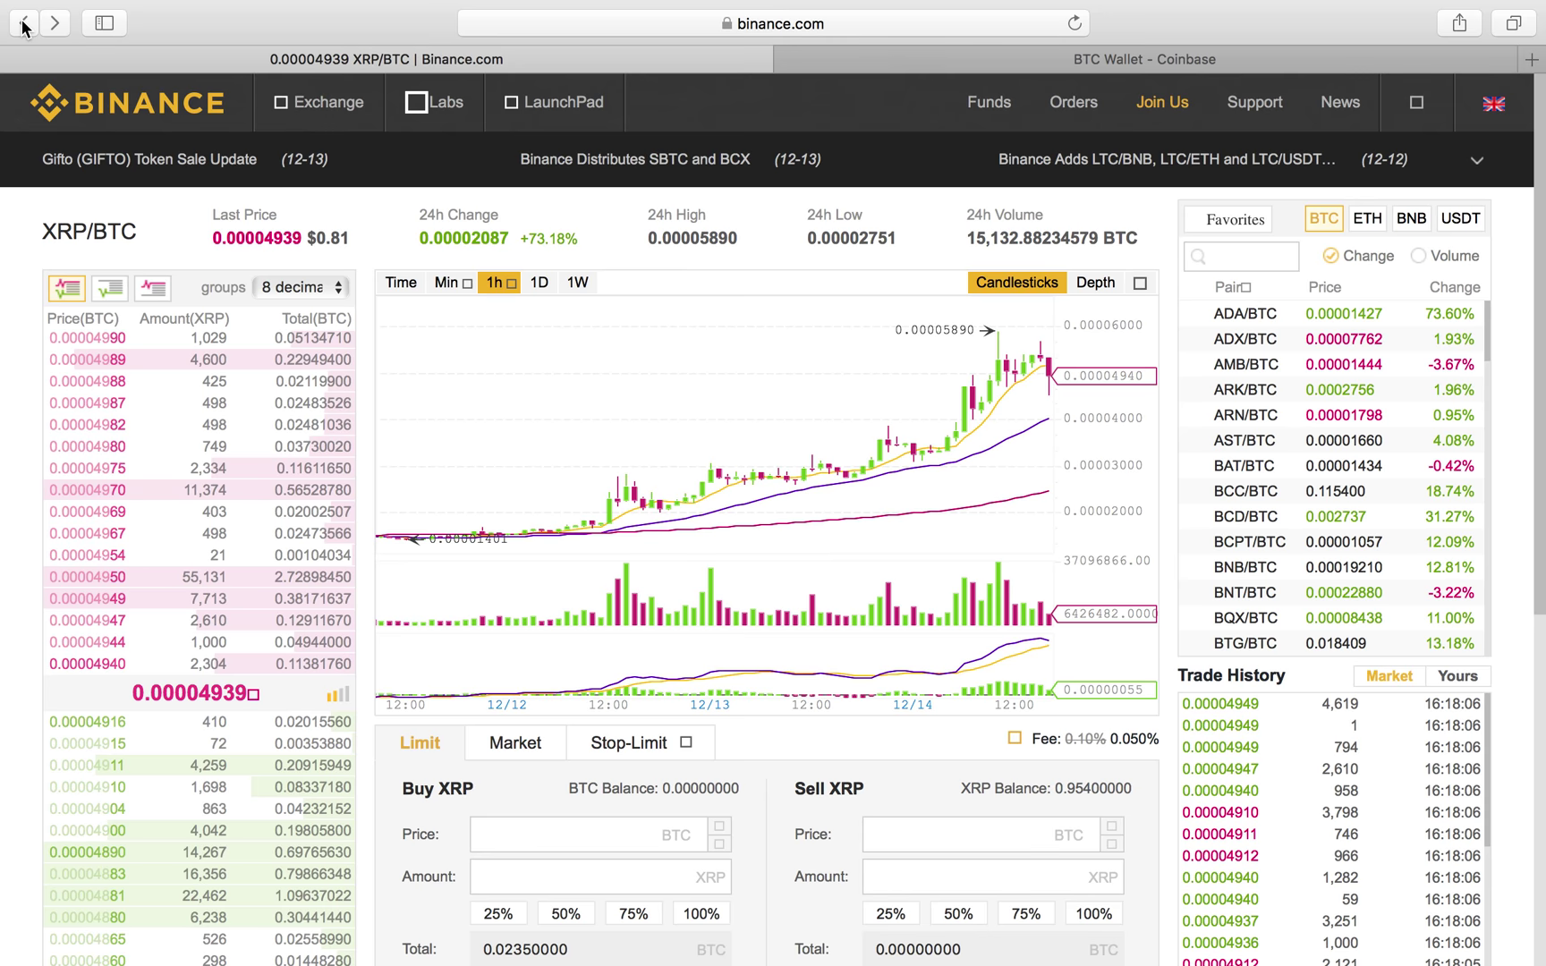
Step: Go to Funds > Deposits & Withdrawals and expand the BTC withdrawal form
mouse_move(988, 103)
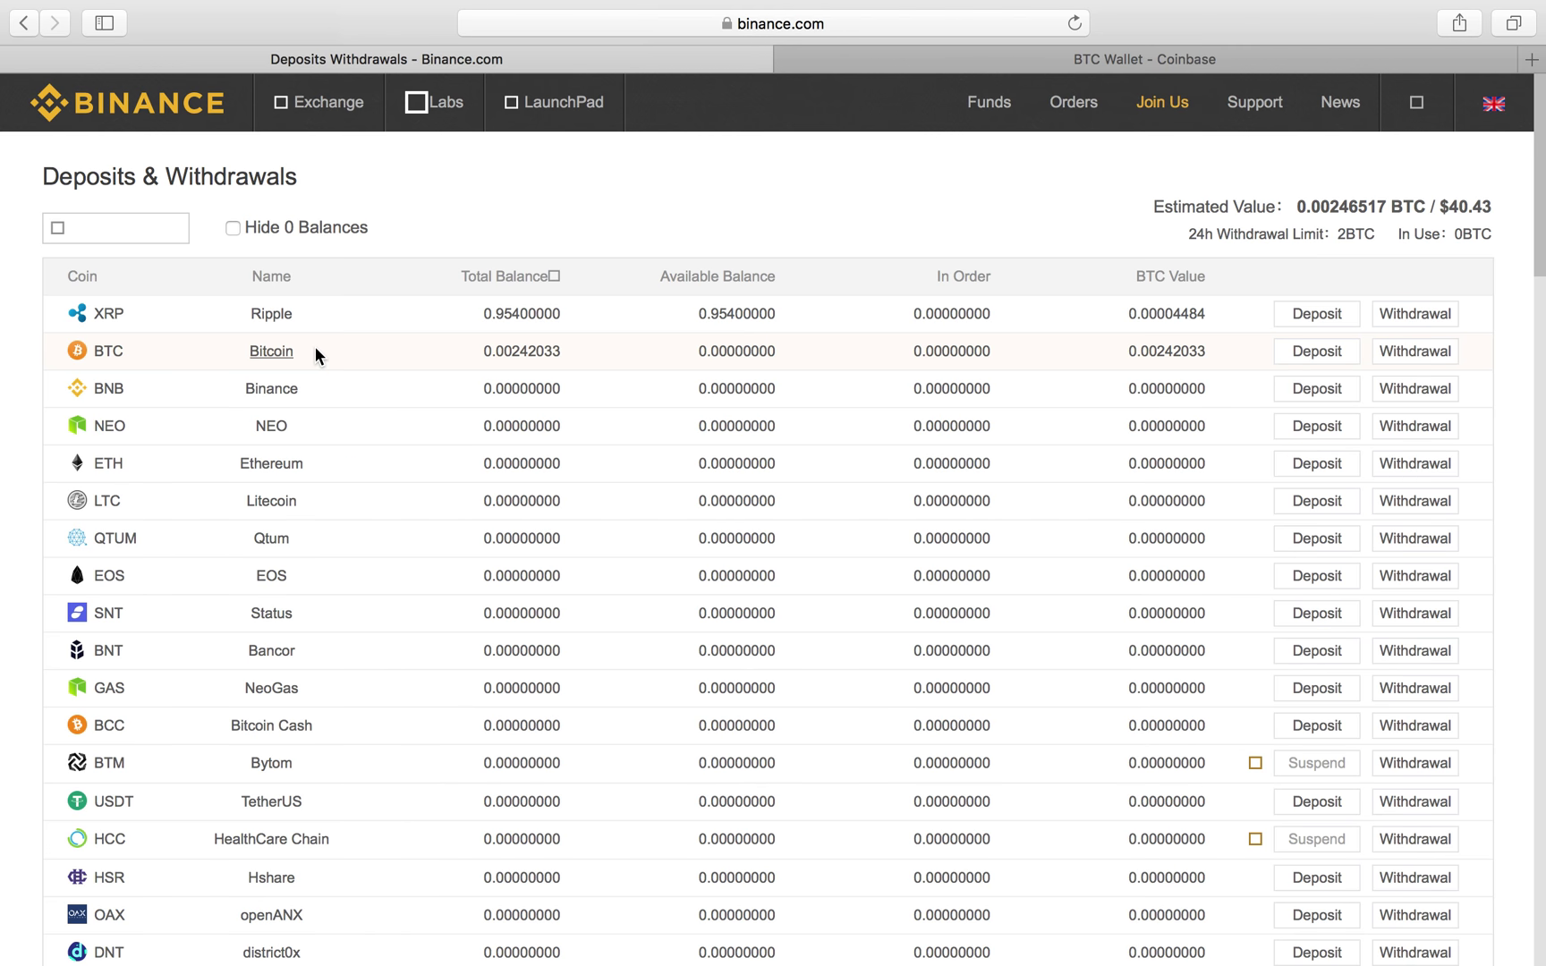
left_click(1404, 354)
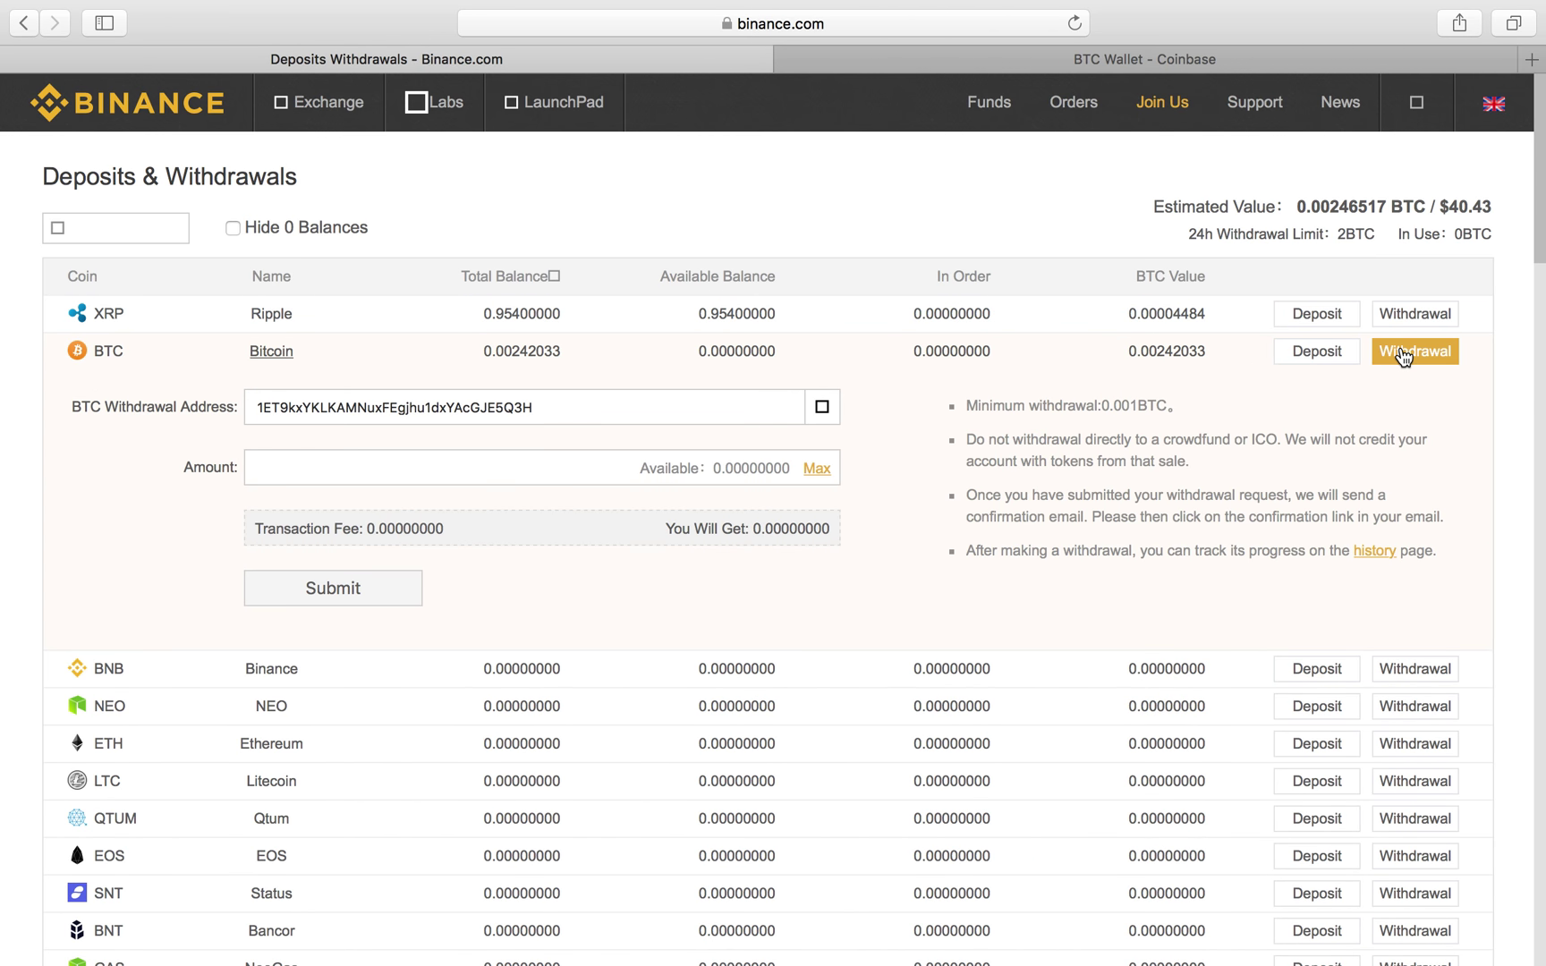
Step: Reveal and copy the Coinbase BTC Wallet receiving address, then select Binance's old withdrawal address
left_click(1053, 58)
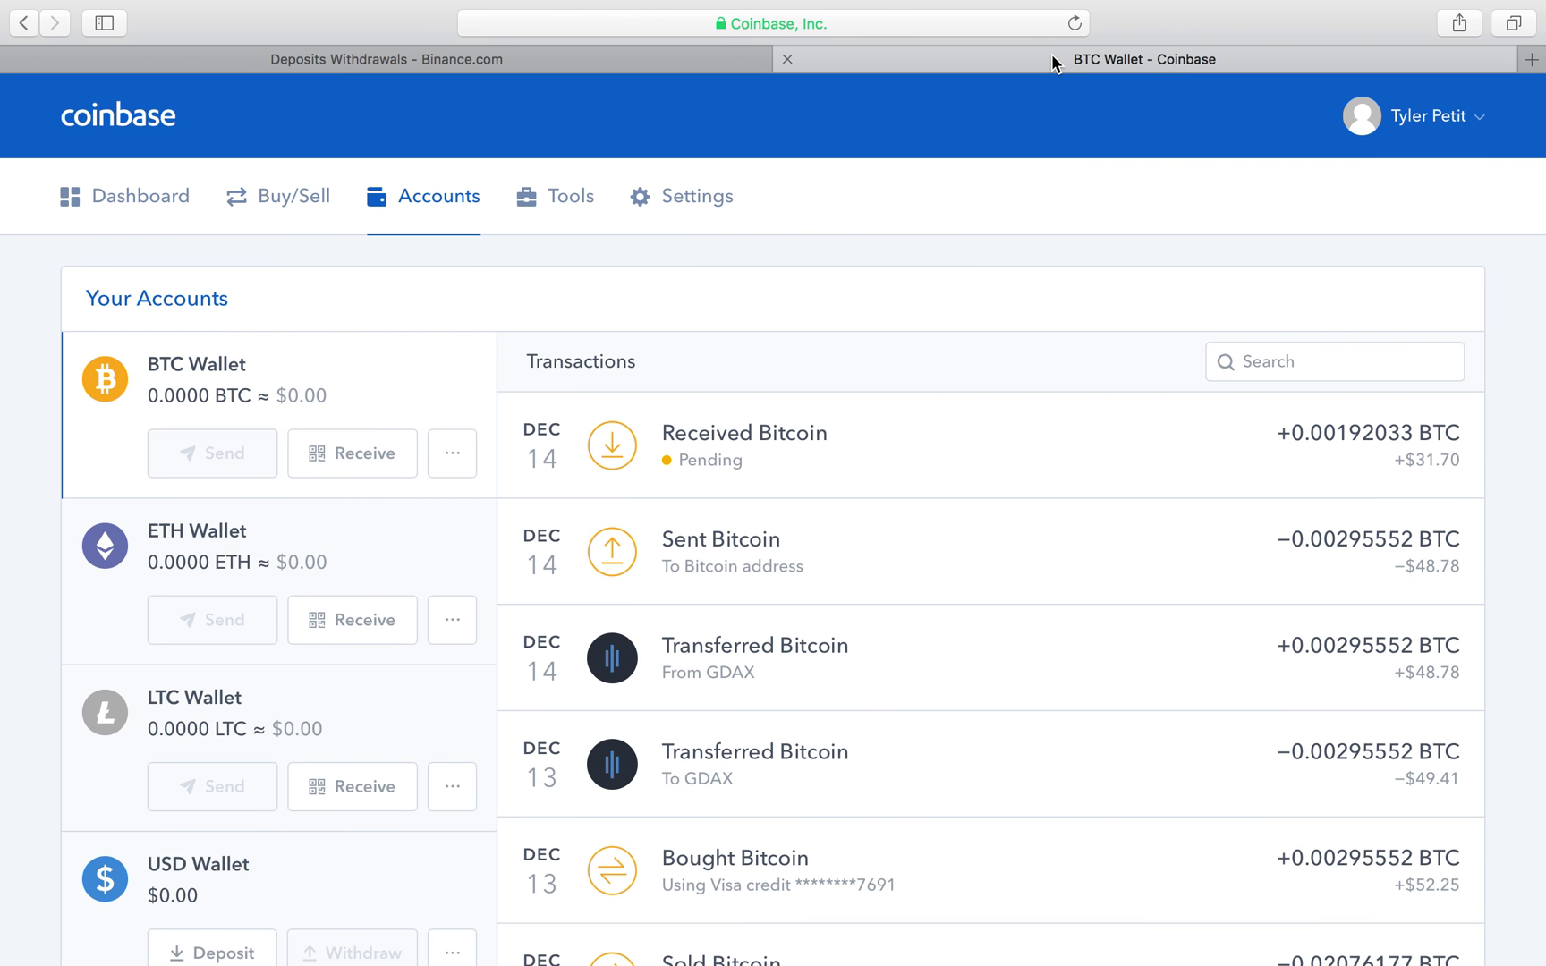
left_click(402, 446)
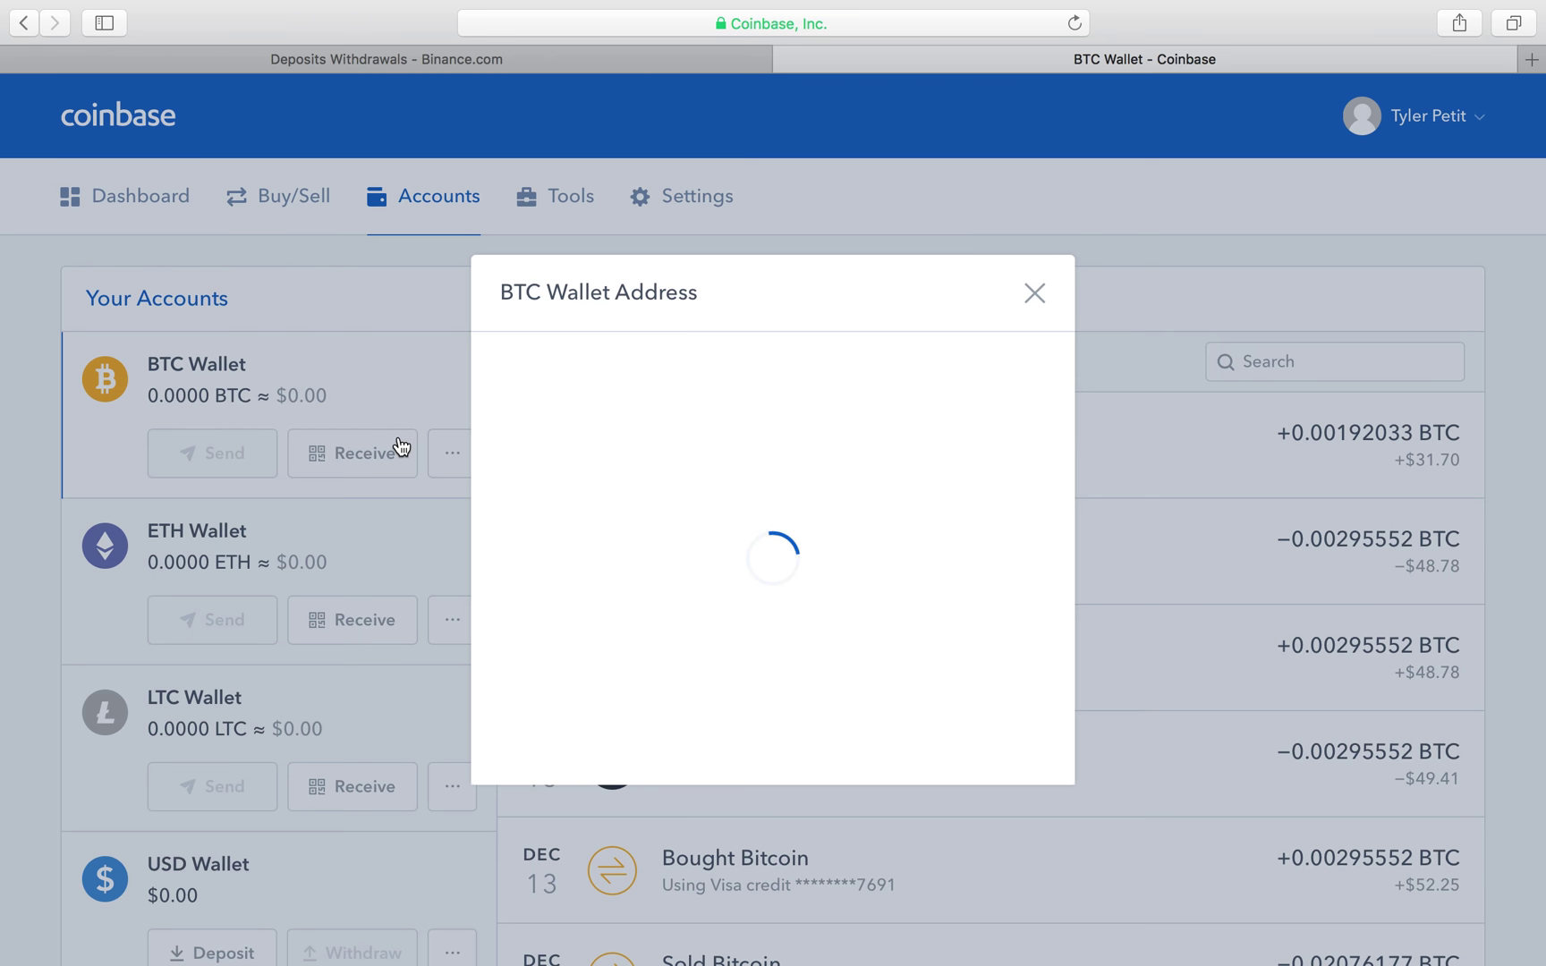
left_click(823, 702)
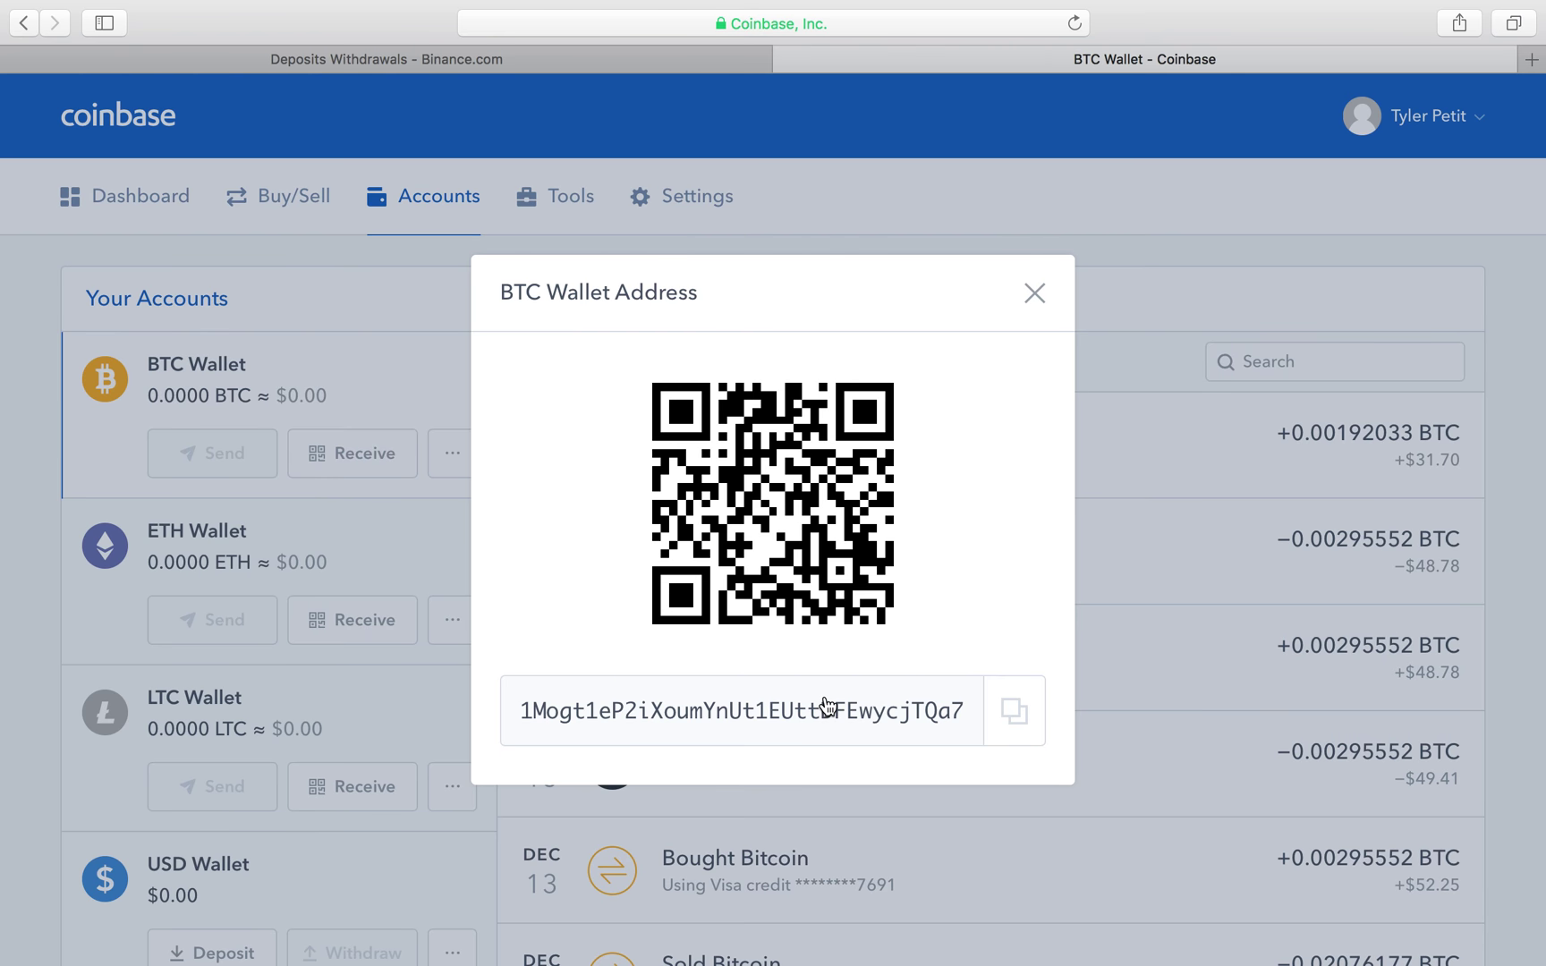
double_click(707, 723)
key("super+c")
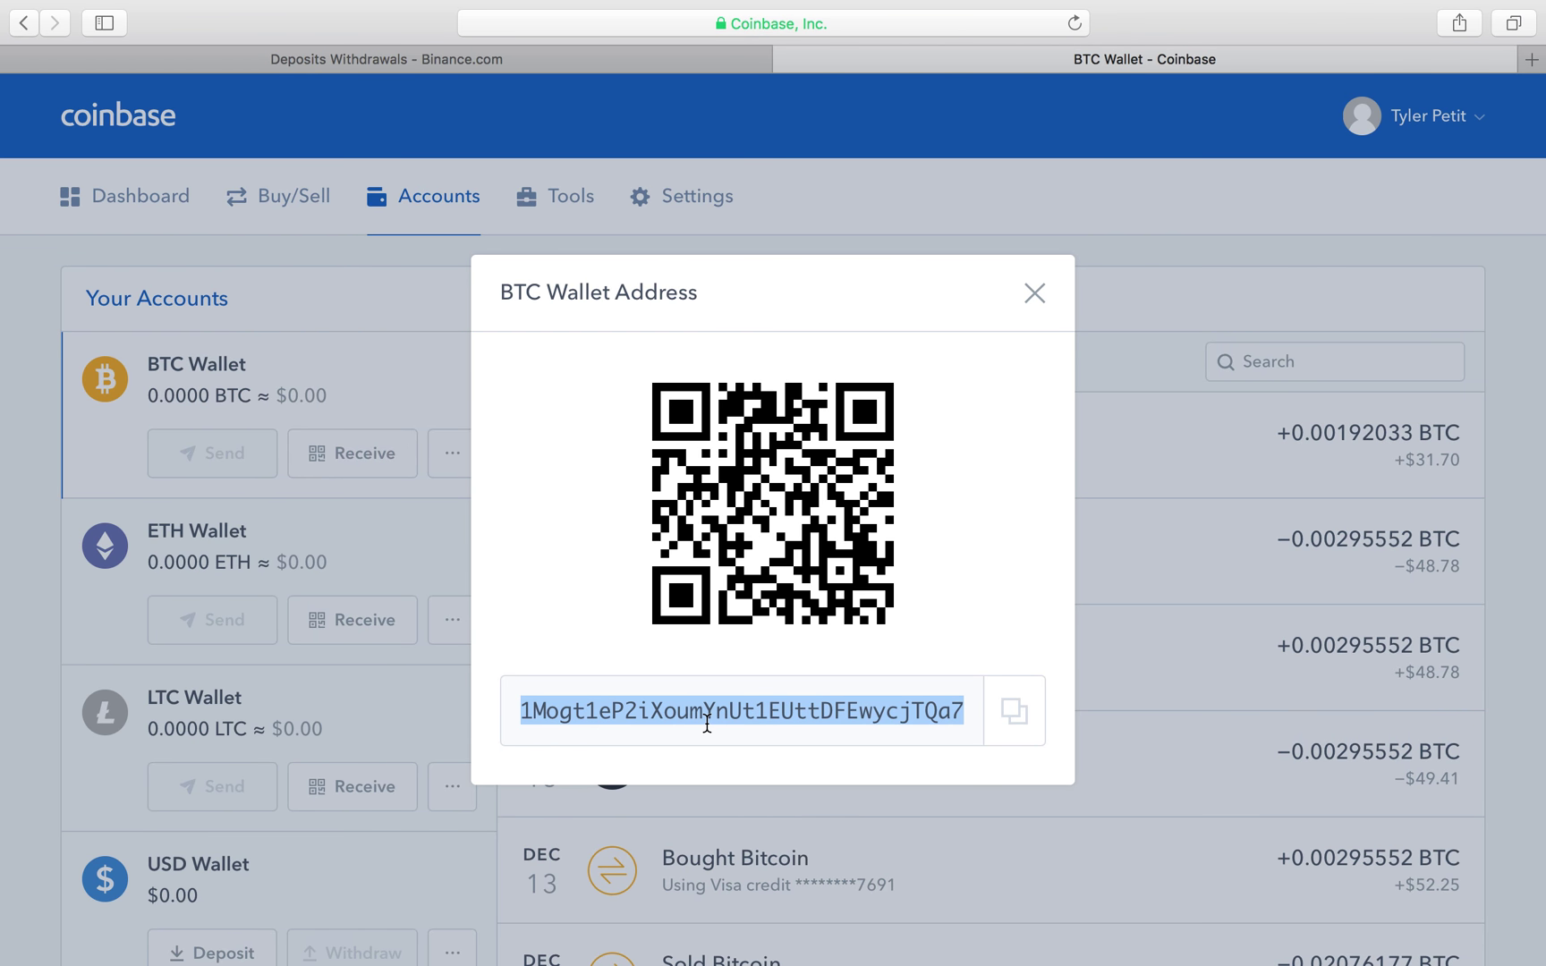
left_click(1034, 294)
left_click(503, 59)
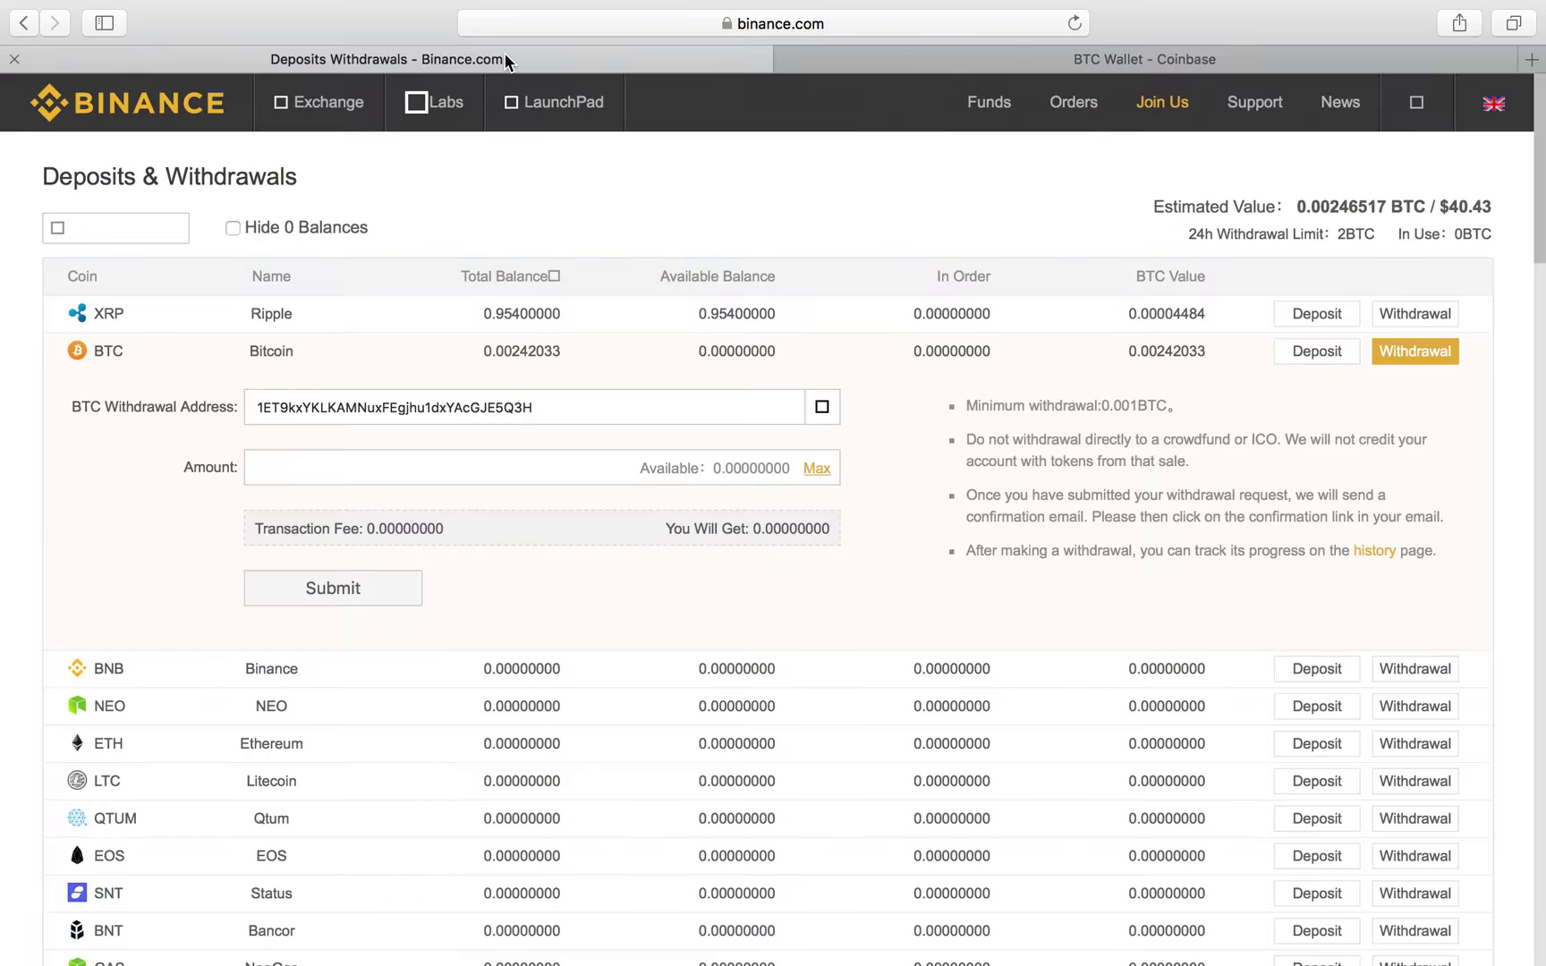
double_click(476, 404)
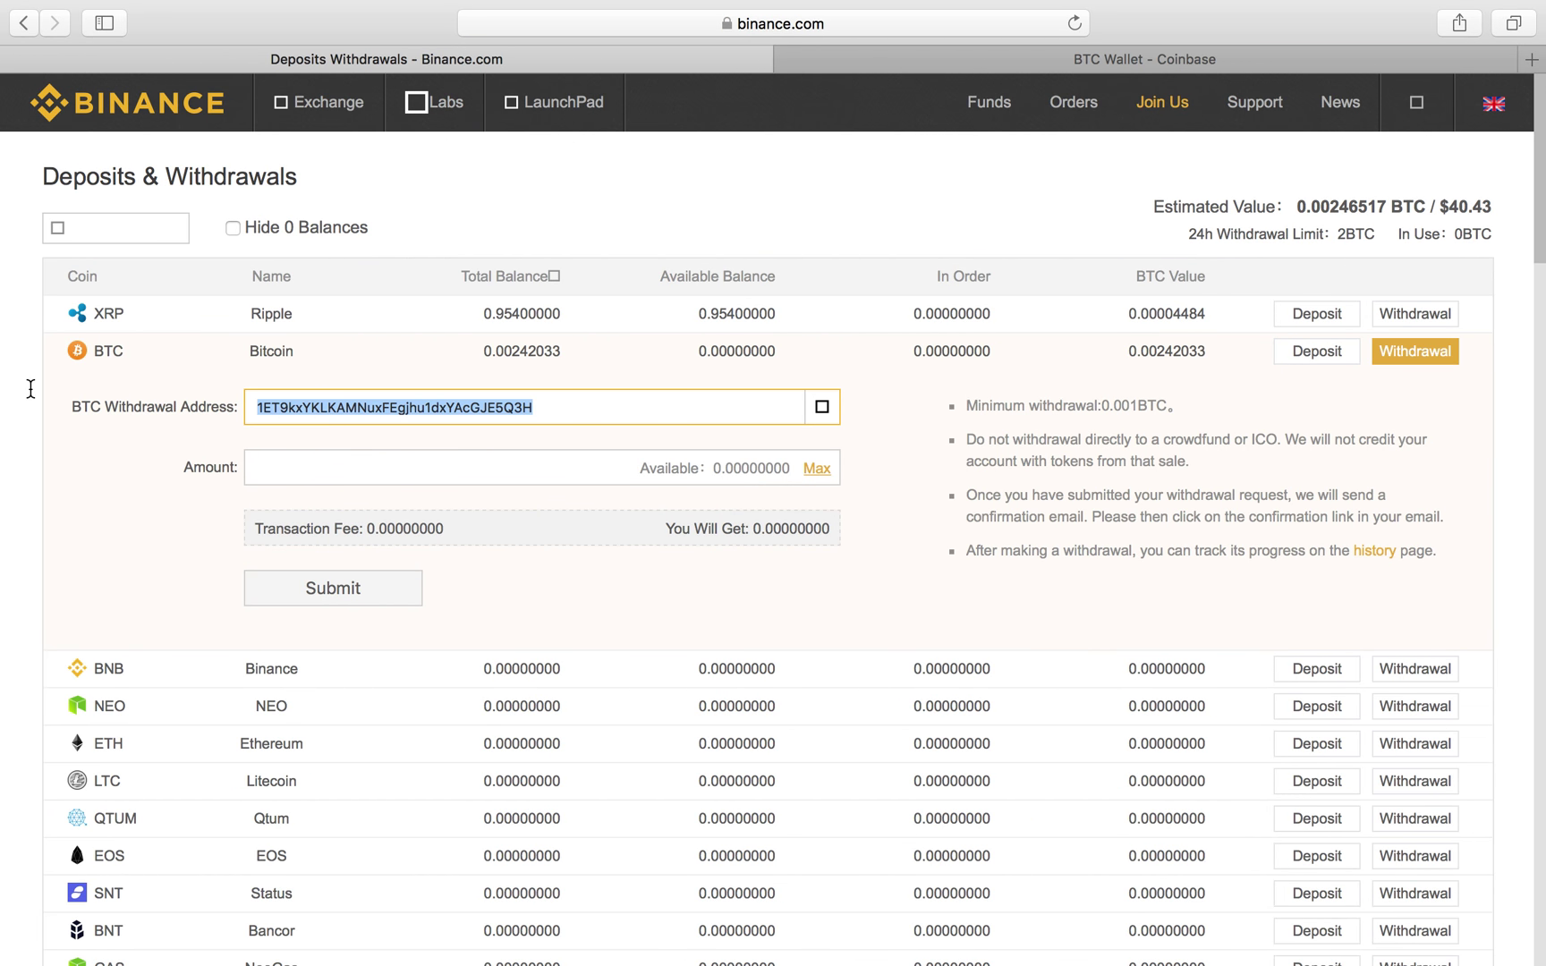
Step: Paste the Coinbase address into the BTC withdrawal form and enter an amount of 0.5
key("super+v")
left_click(308, 465)
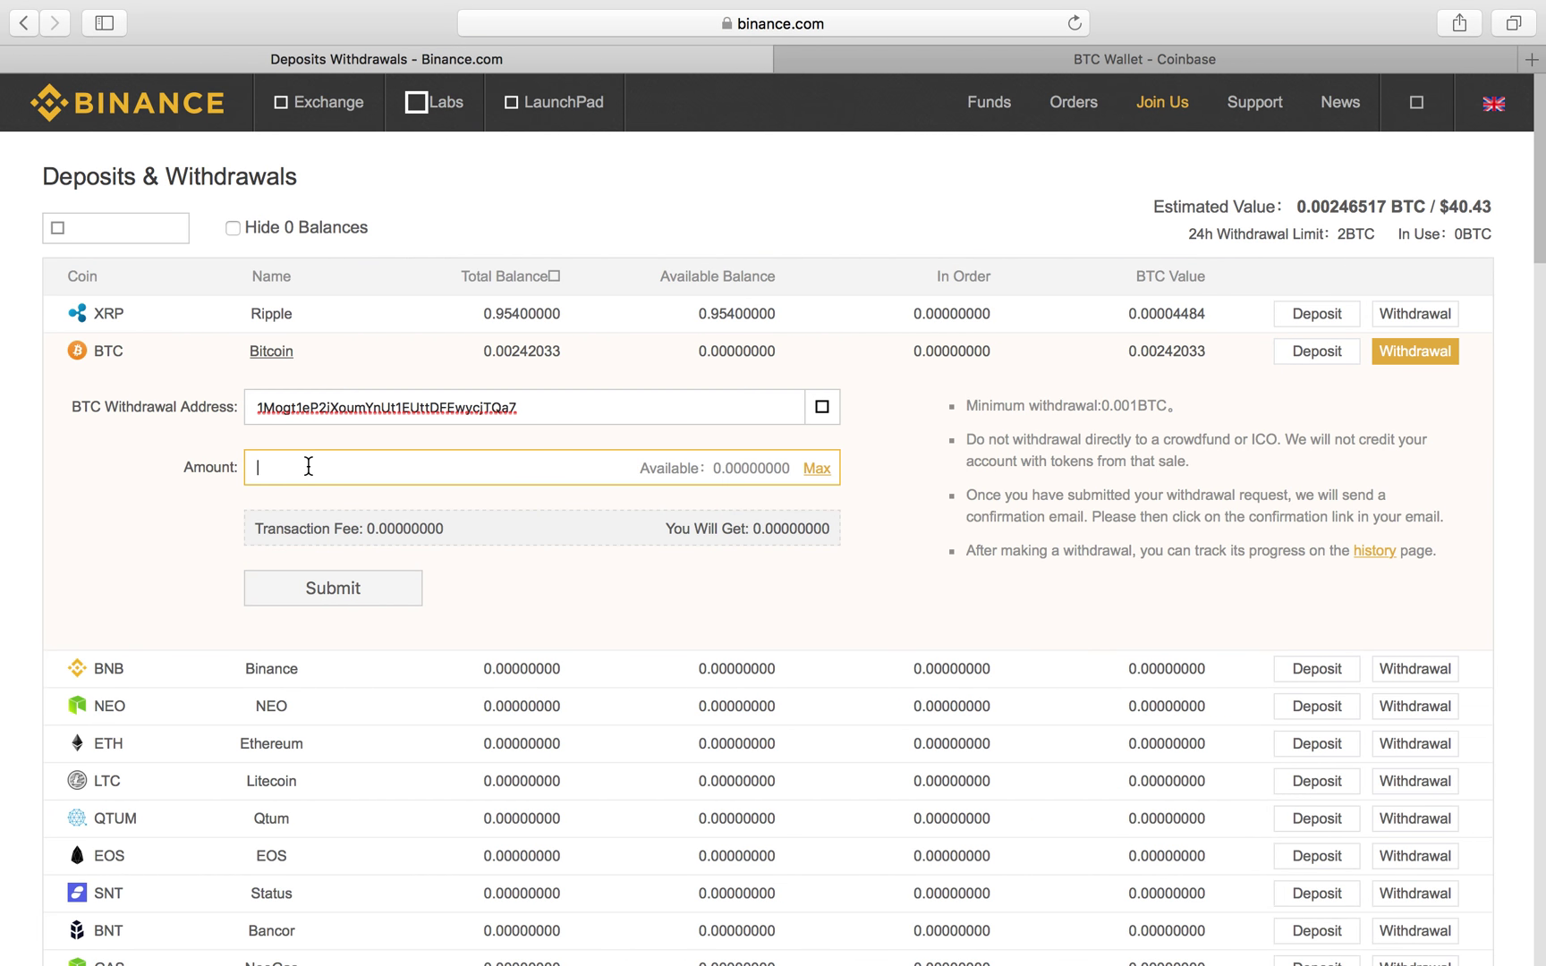
type("0.5")
left_click(950, 47)
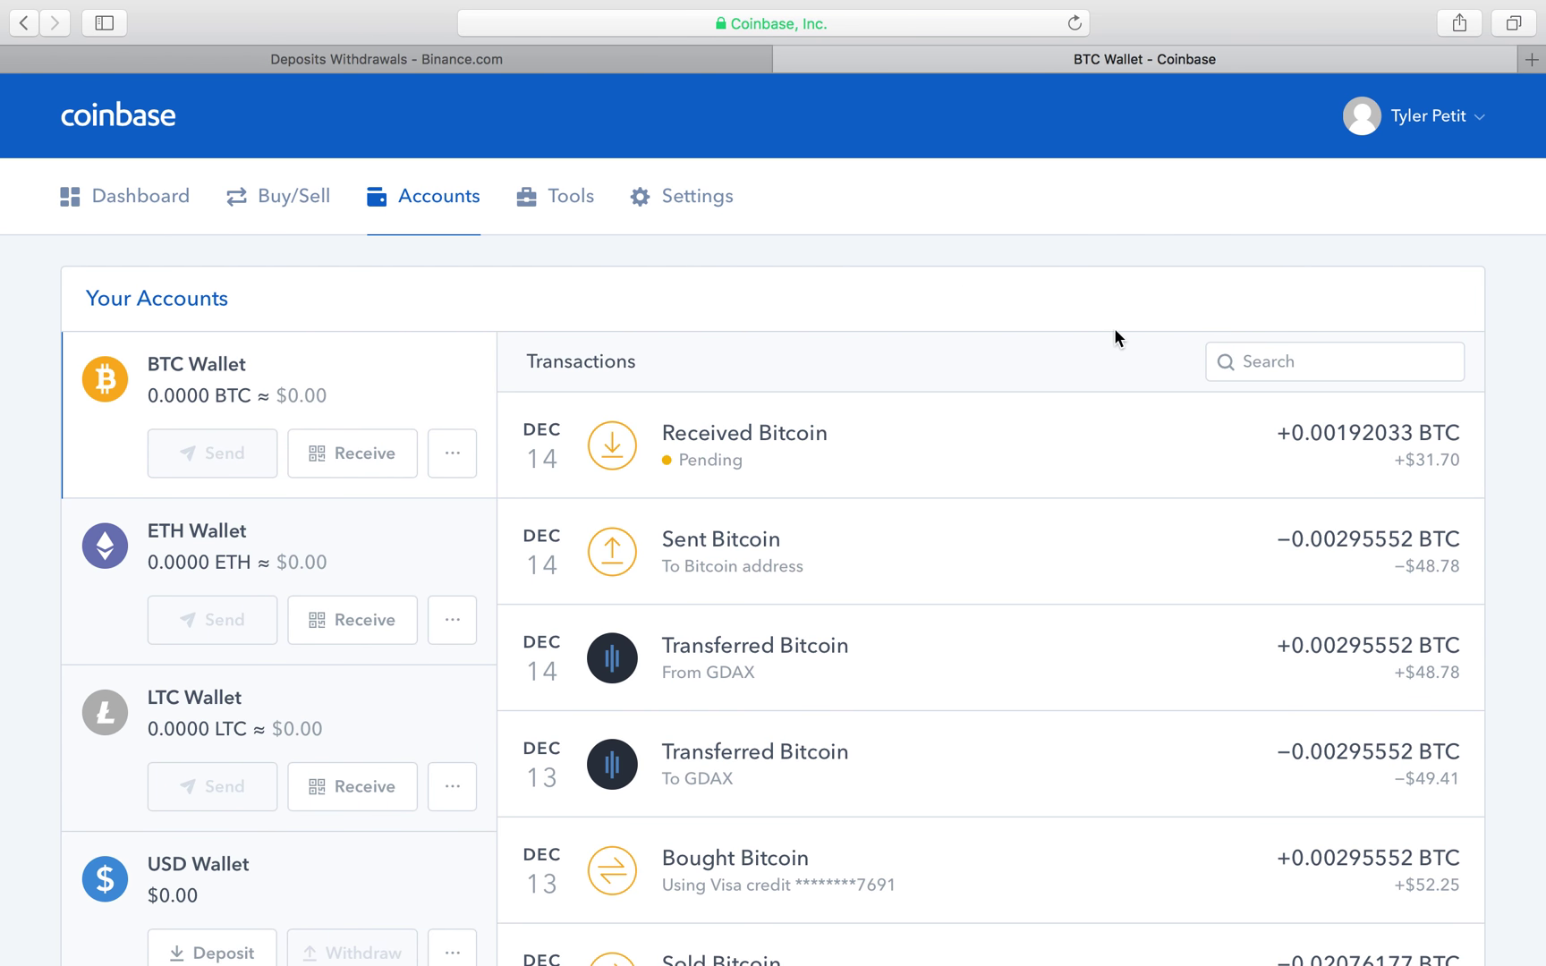
Step: Check the pending 0.00192033 BTC receipt in Coinbase, then return to Binance's withdrawal form
left_click_drag(1305, 434, 1183, 483)
scroll(926, 318, "up", 2)
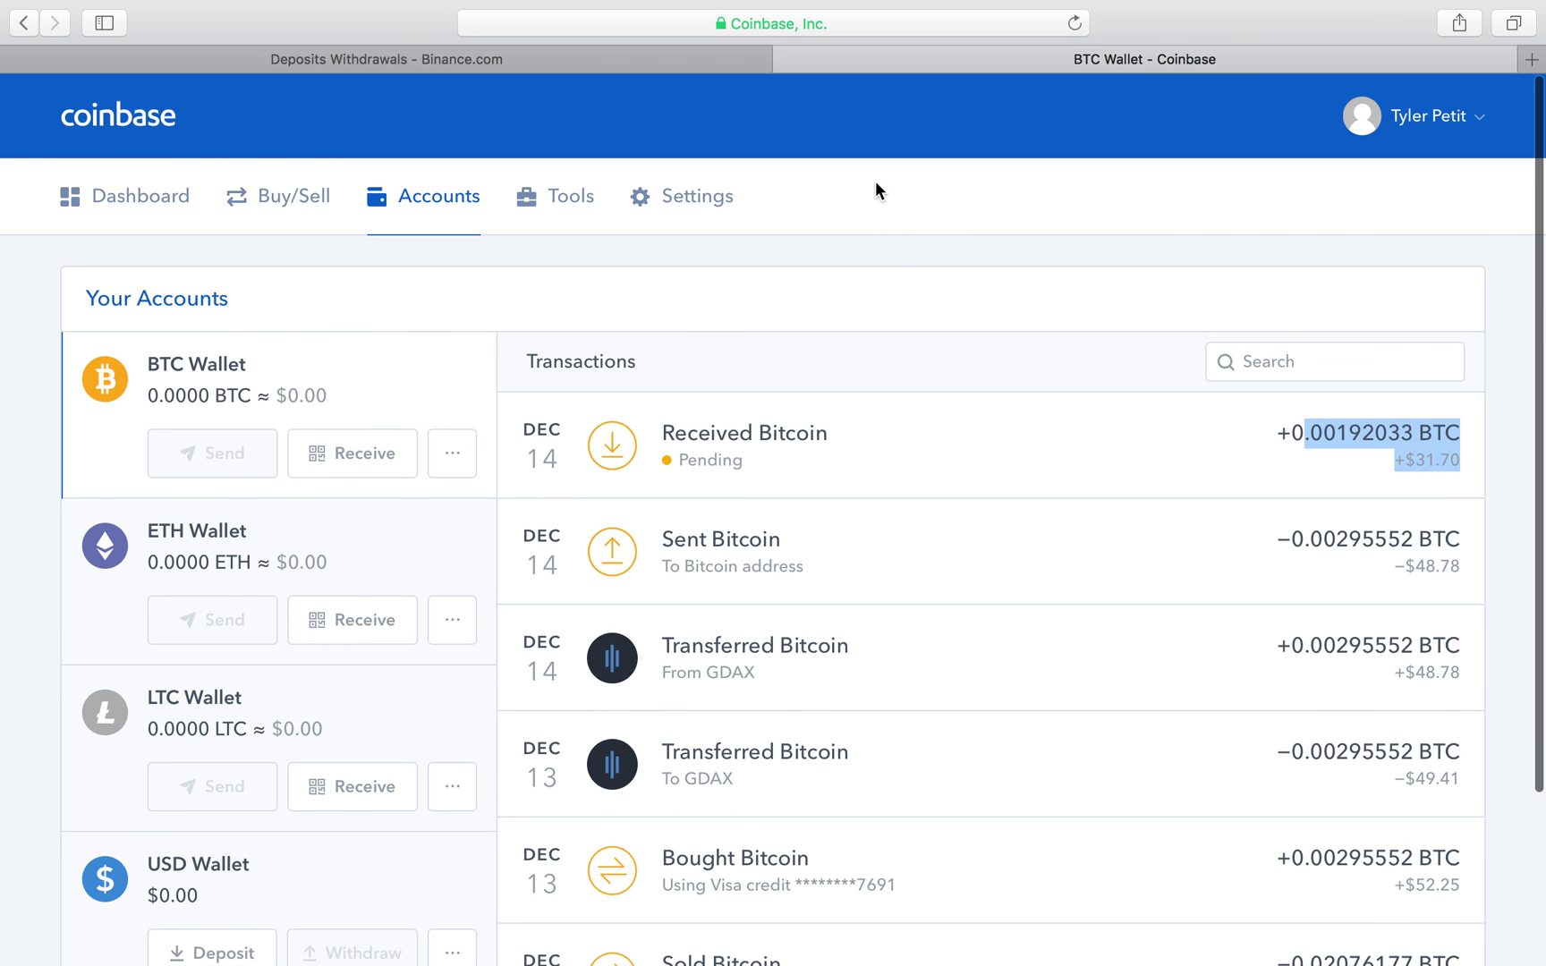
left_click(576, 55)
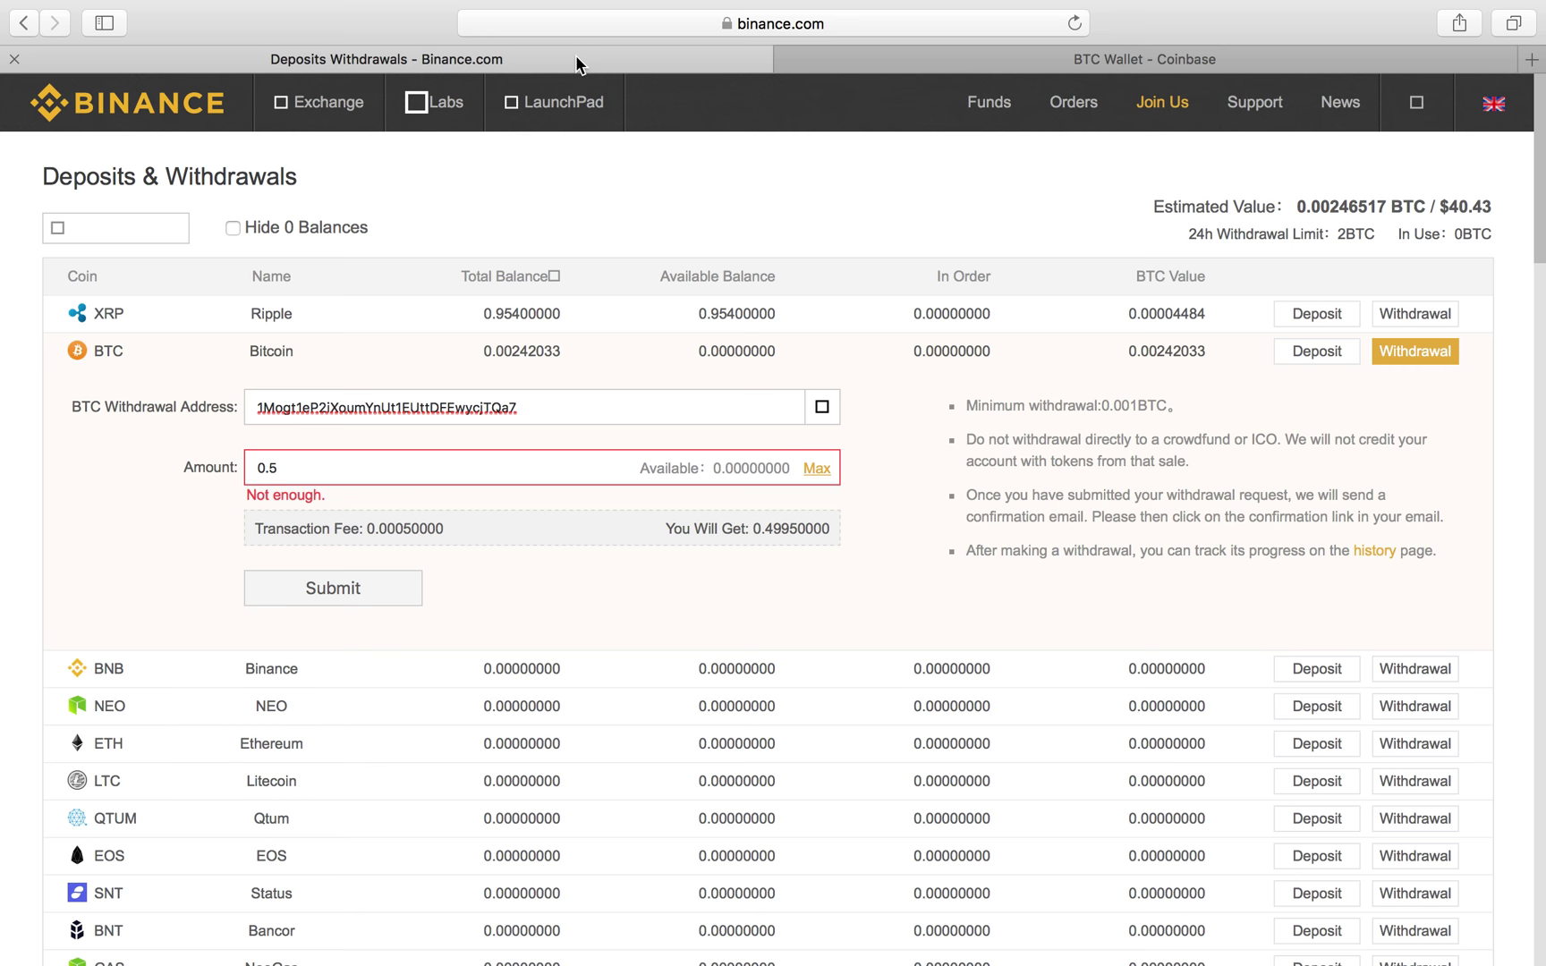
scroll(134, 503, "down", 3)
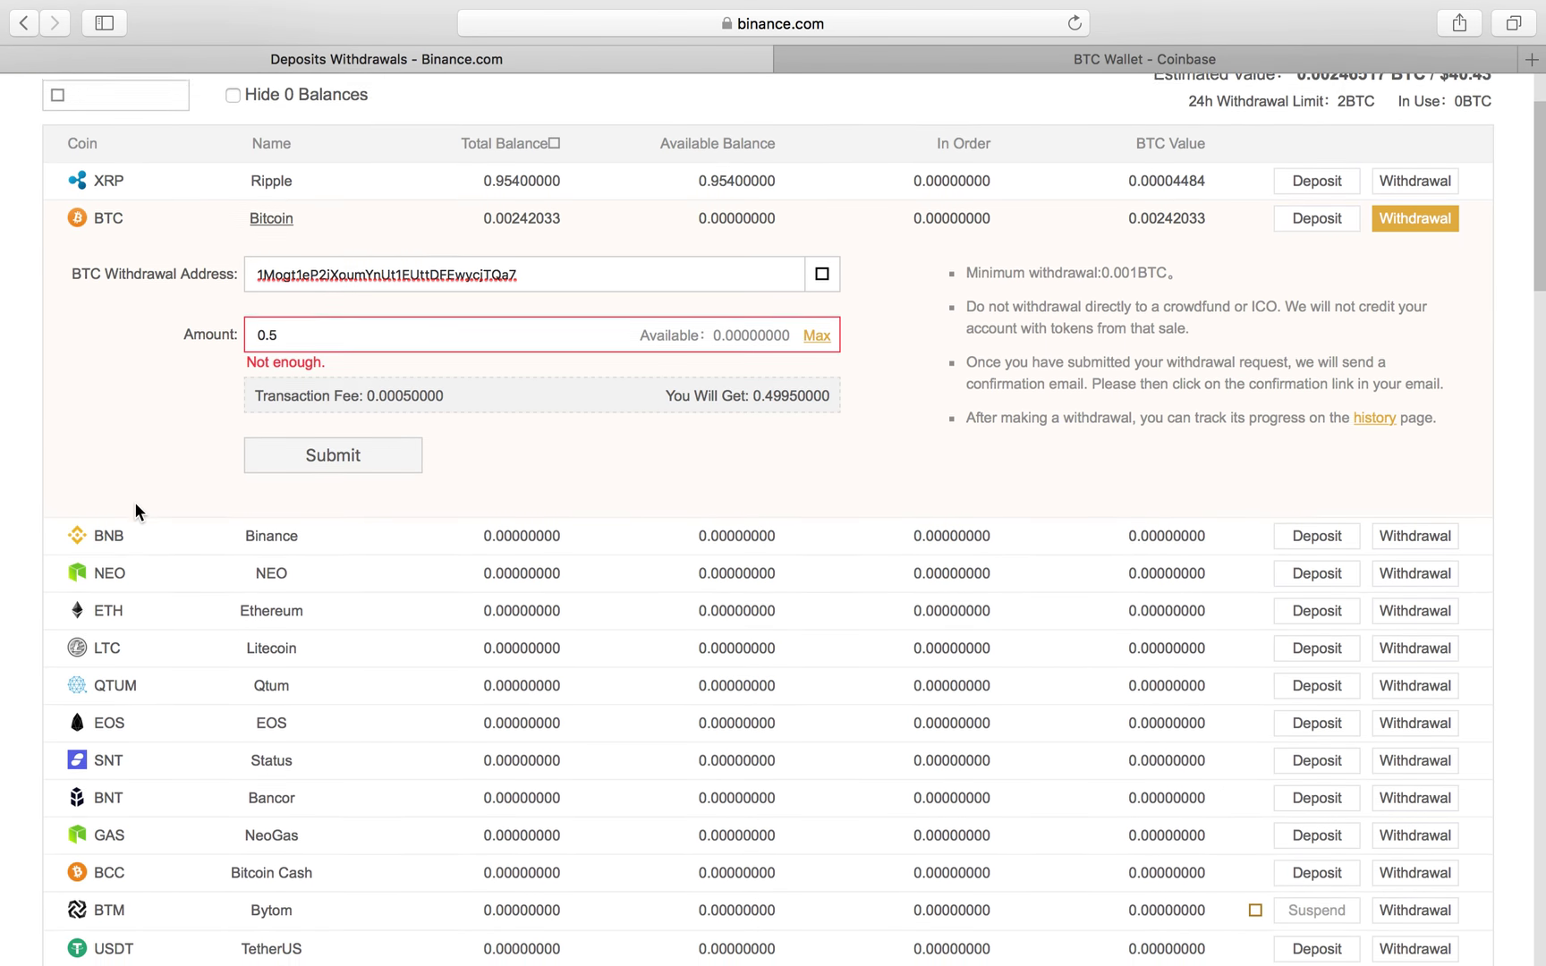
scroll(135, 505, "down", 7)
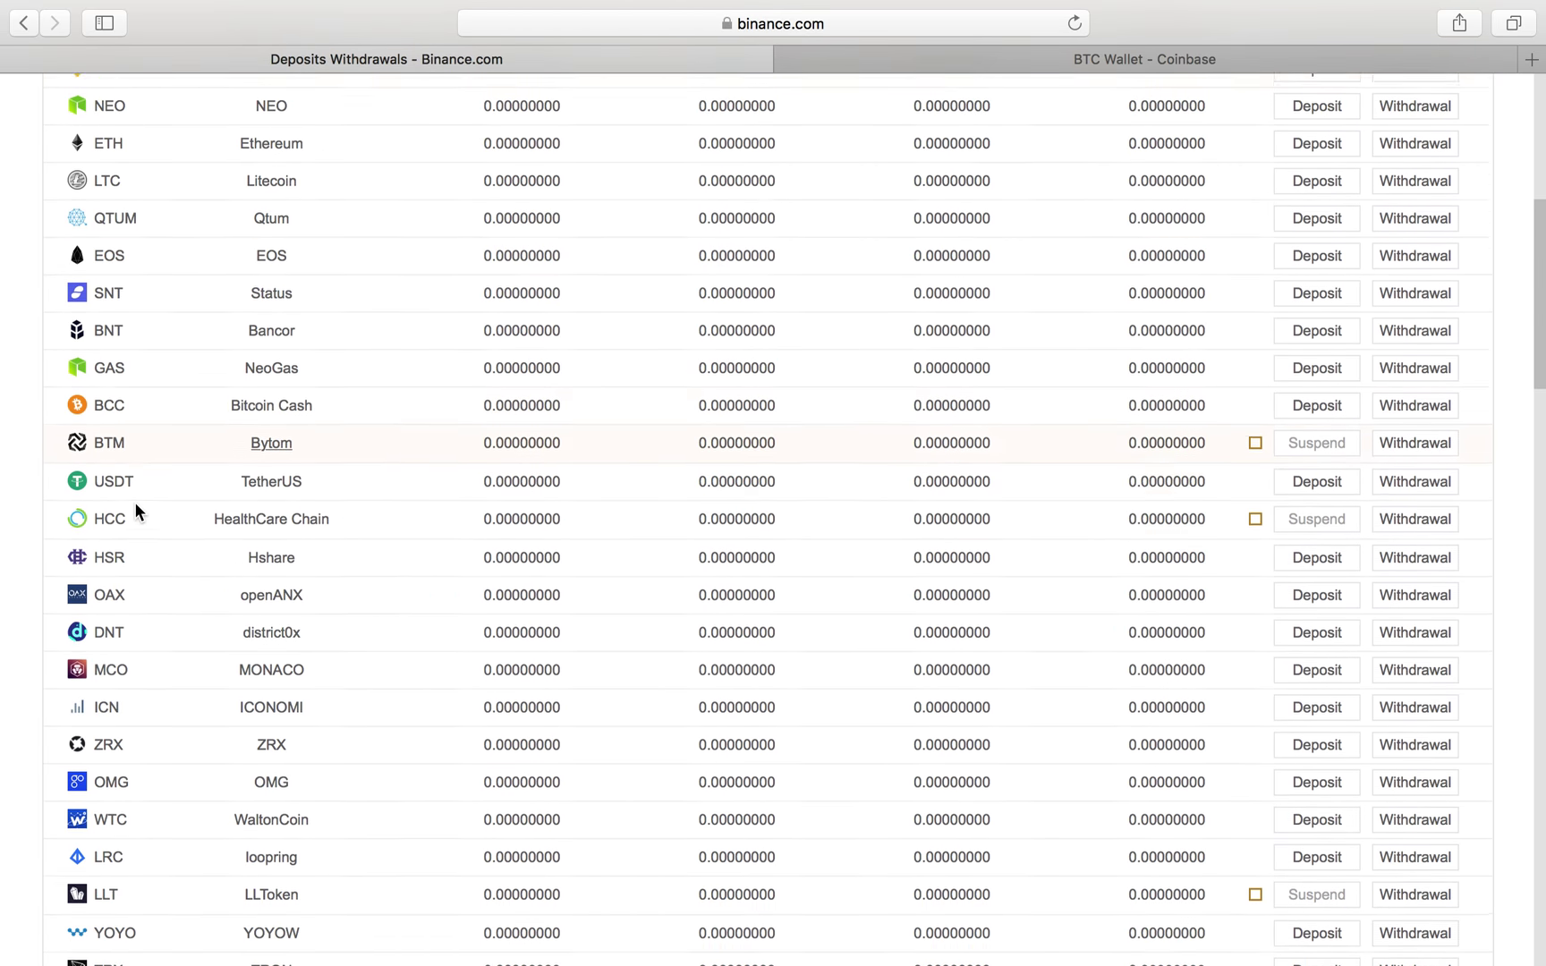
scroll(134, 503, "down", 2)
scroll(134, 503, "up", 5)
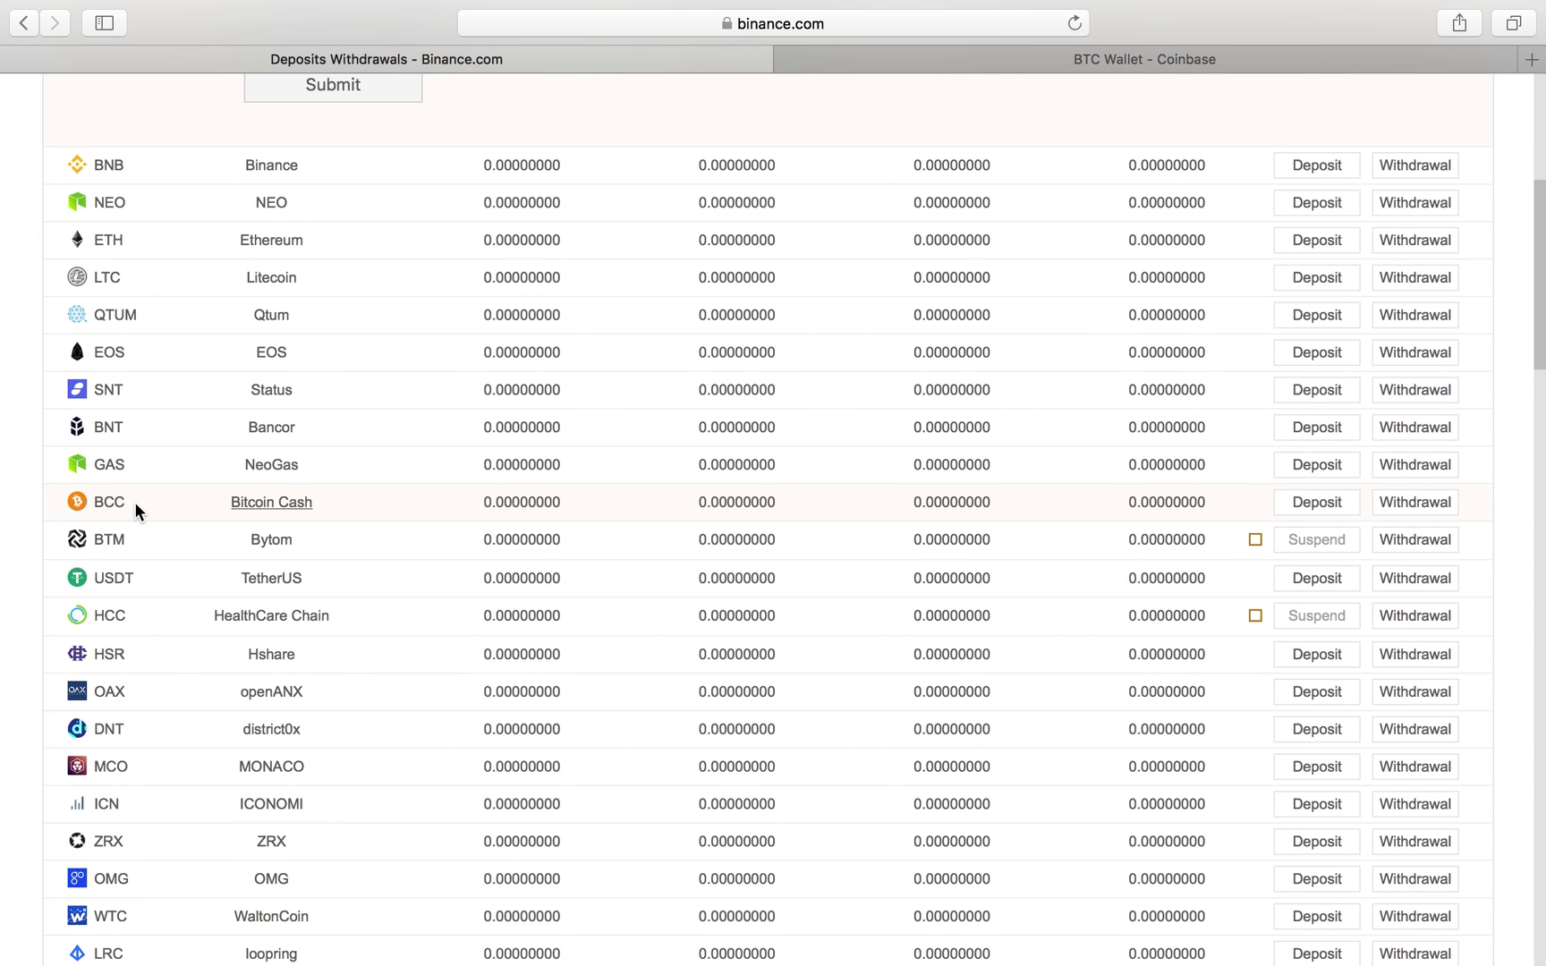
scroll(135, 503, "up", 2)
scroll(134, 503, "down", 3)
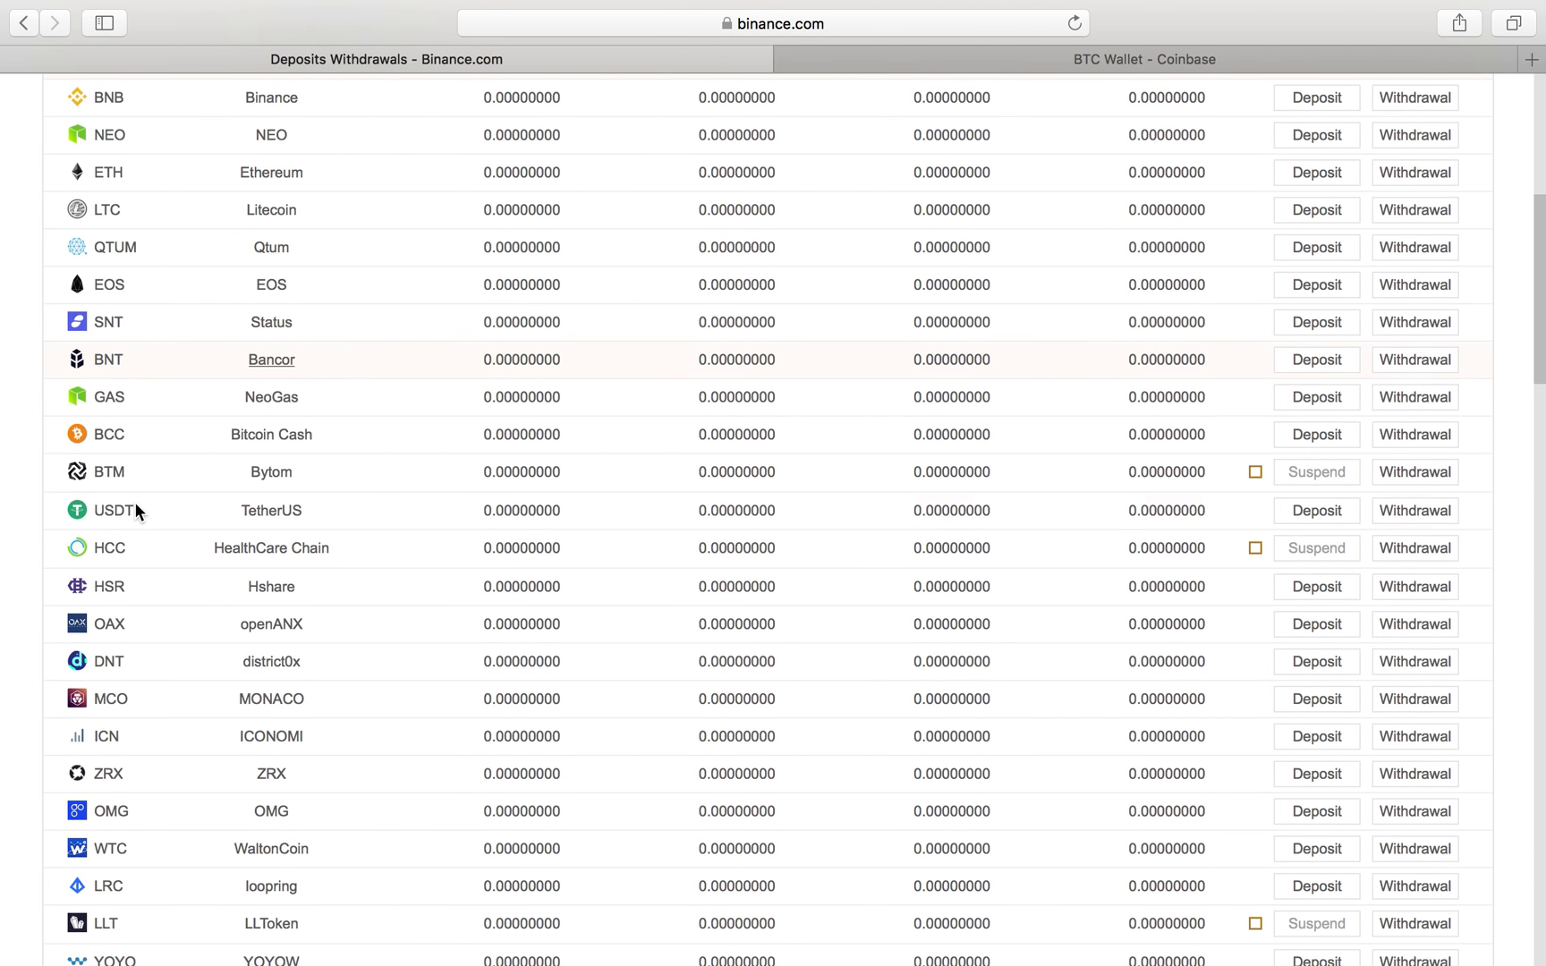
scroll(134, 502, "down", 2)
scroll(134, 502, "up", 8)
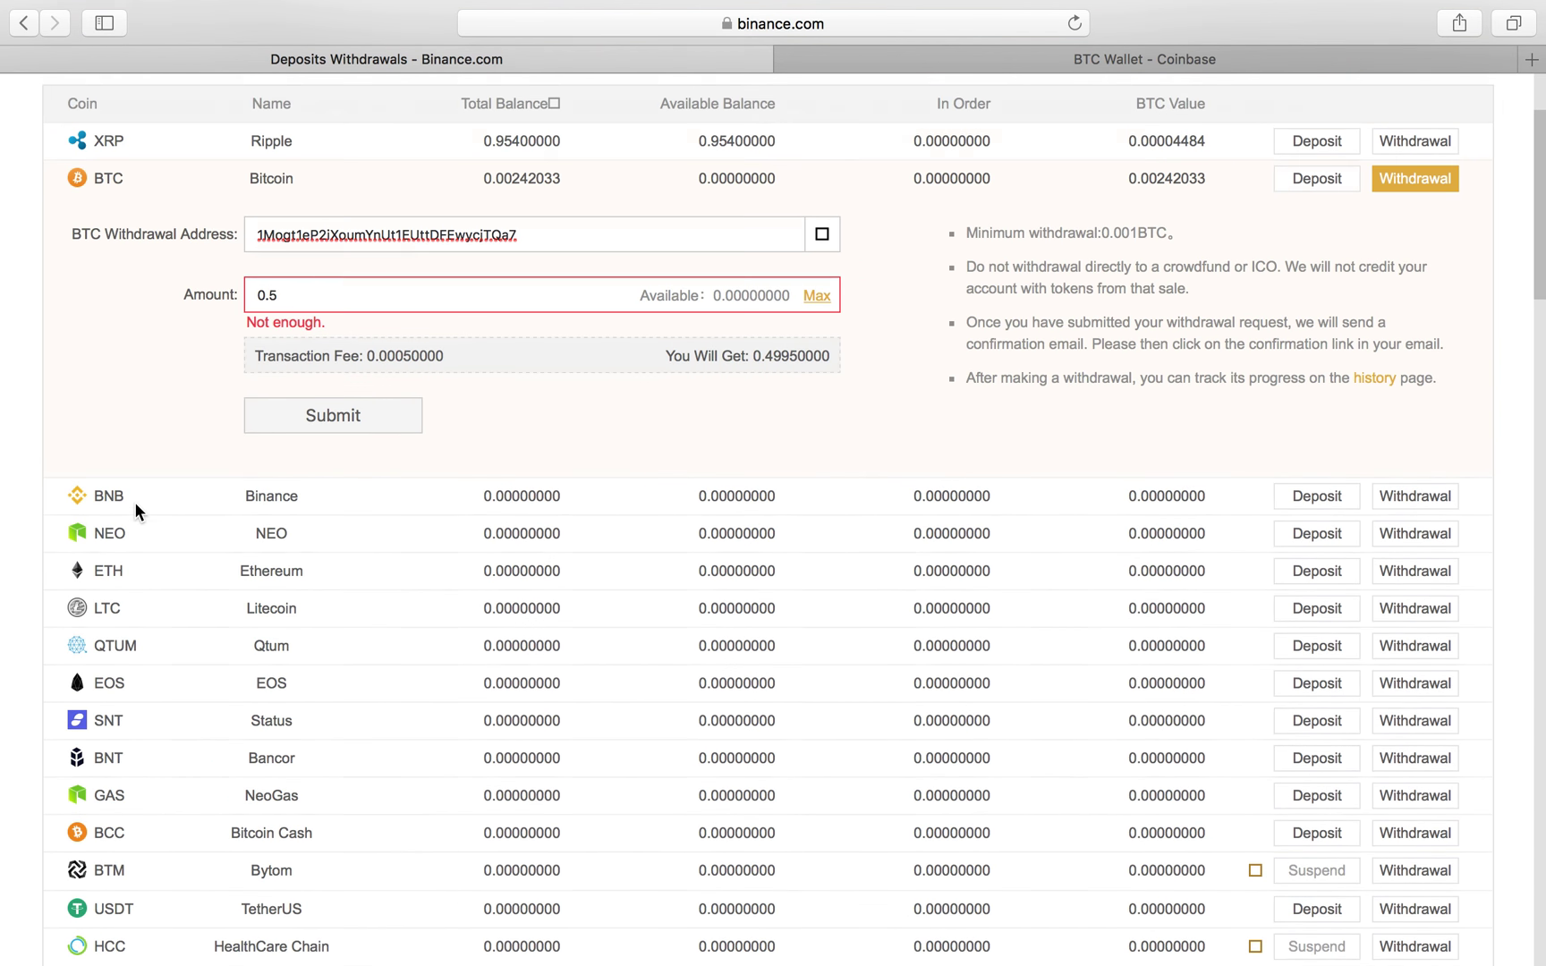
scroll(134, 503, "up", 3)
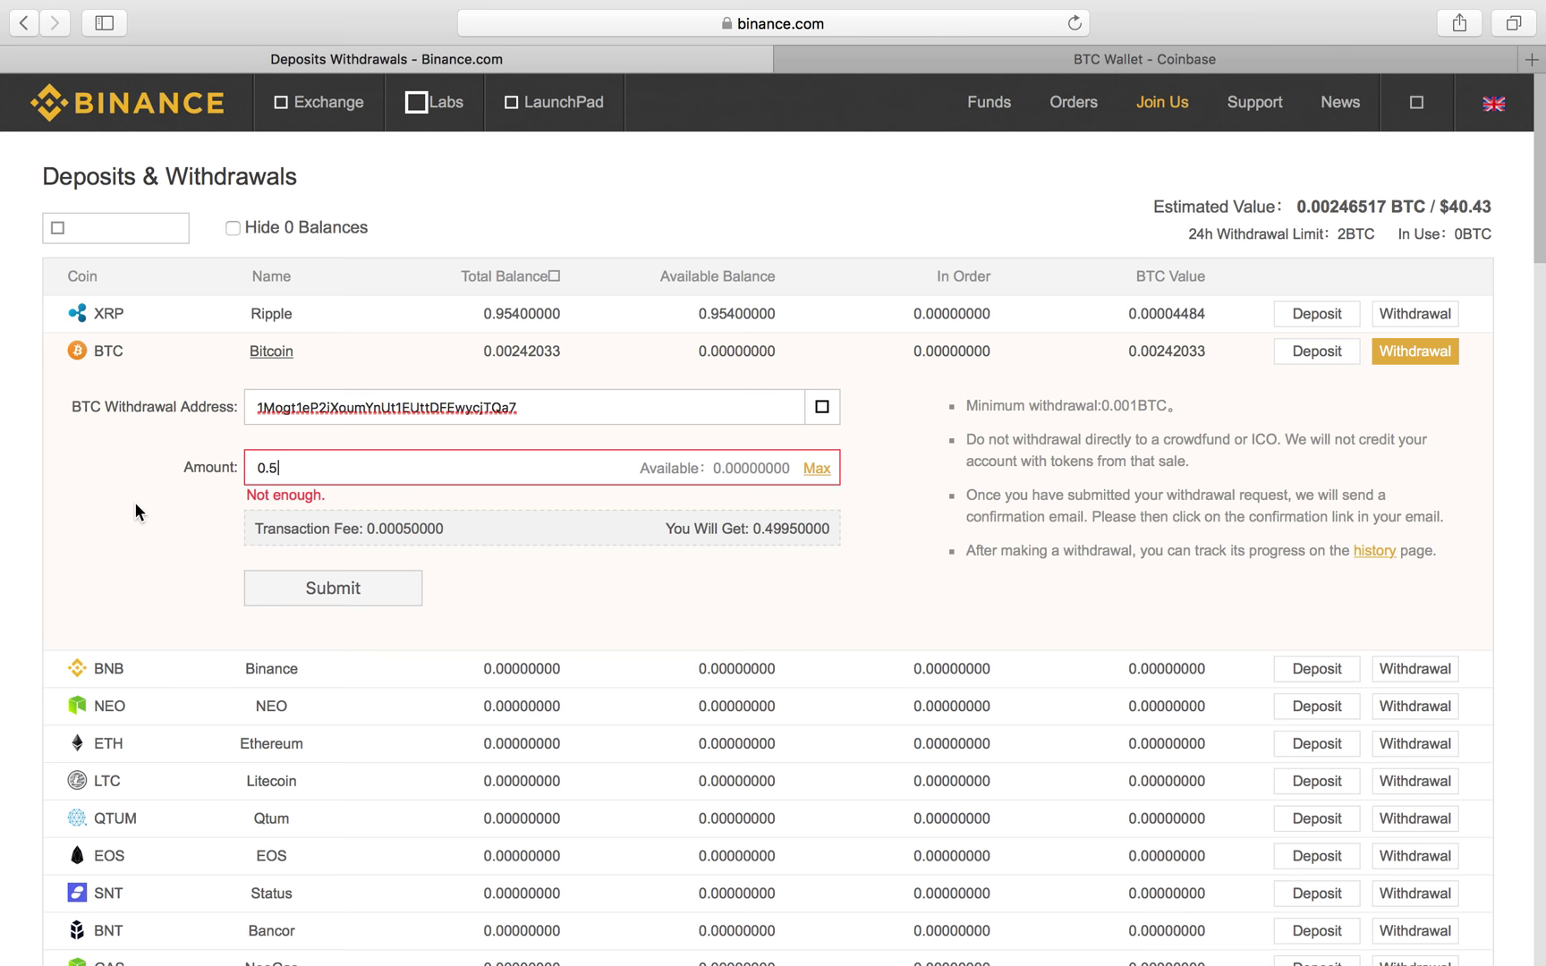